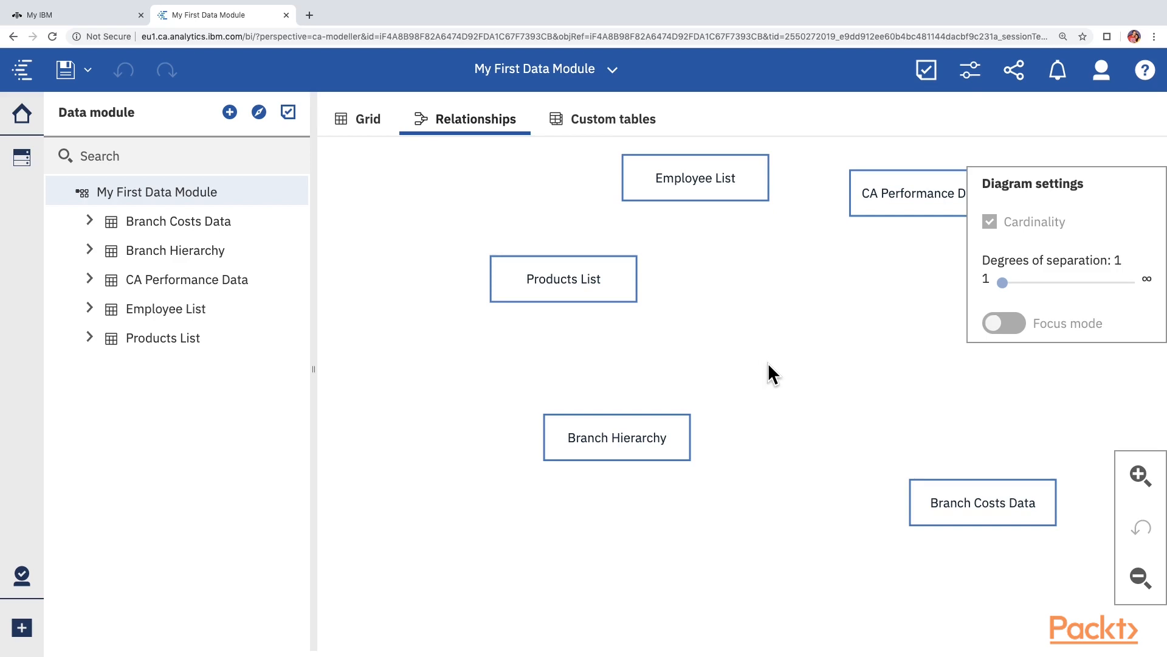
Step: Start a new relationship between Branch Costs Data and Branch Hierarchy, matching the Branch column with Branch_ID
left_click(965, 511)
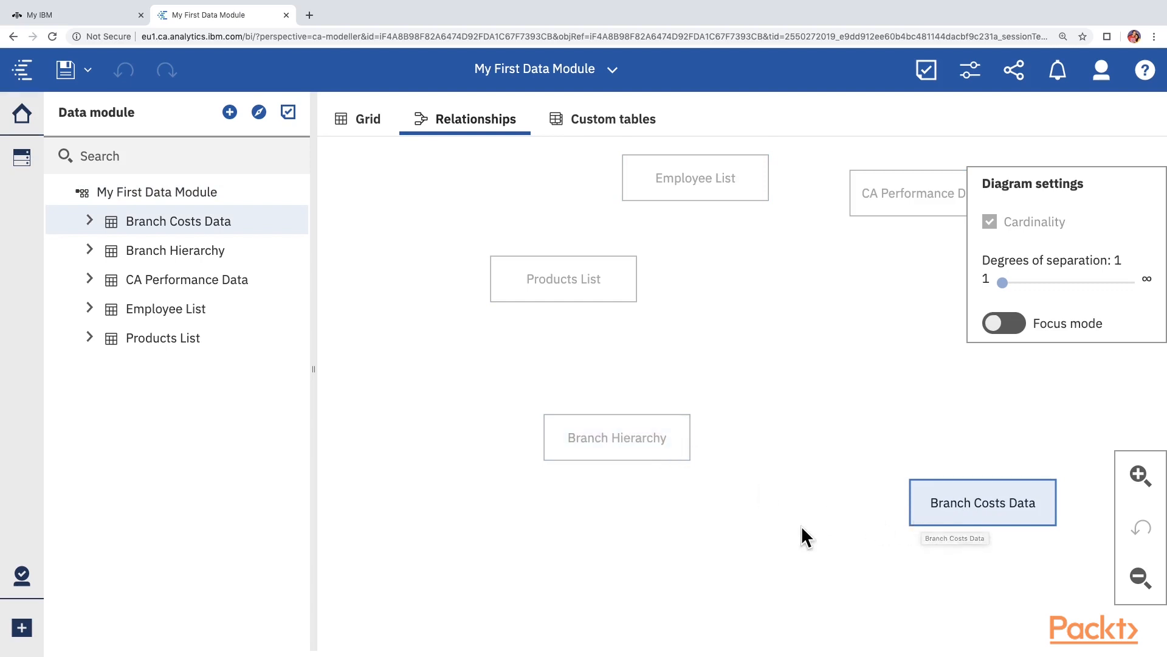
left_click(607, 450, "super")
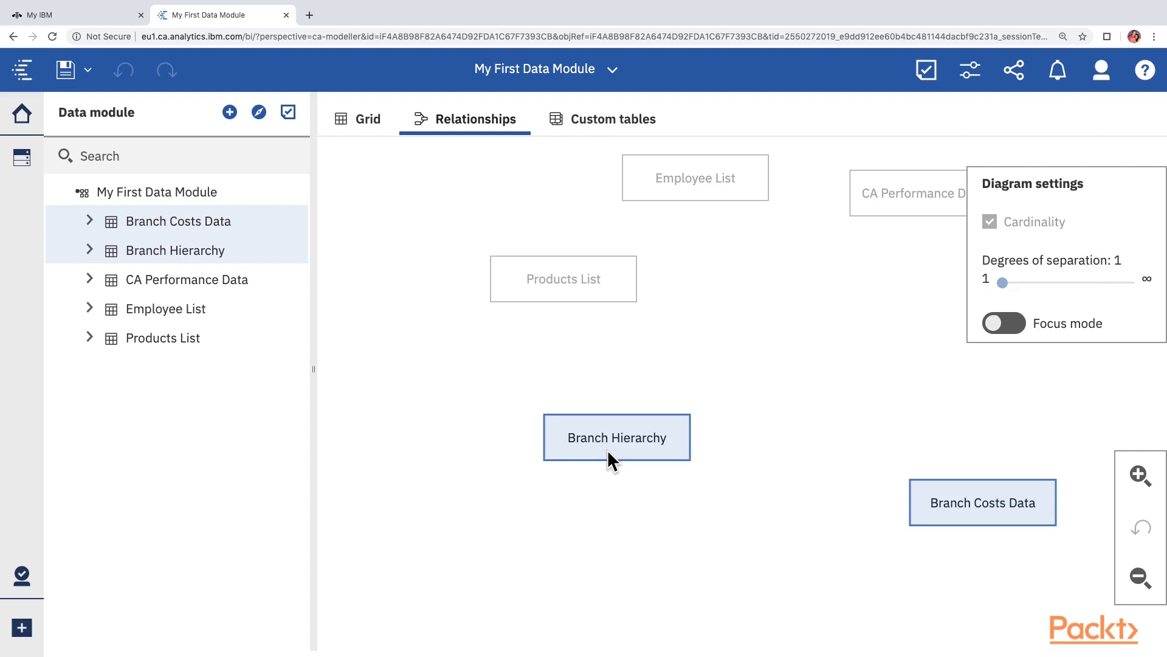
right_click(673, 450)
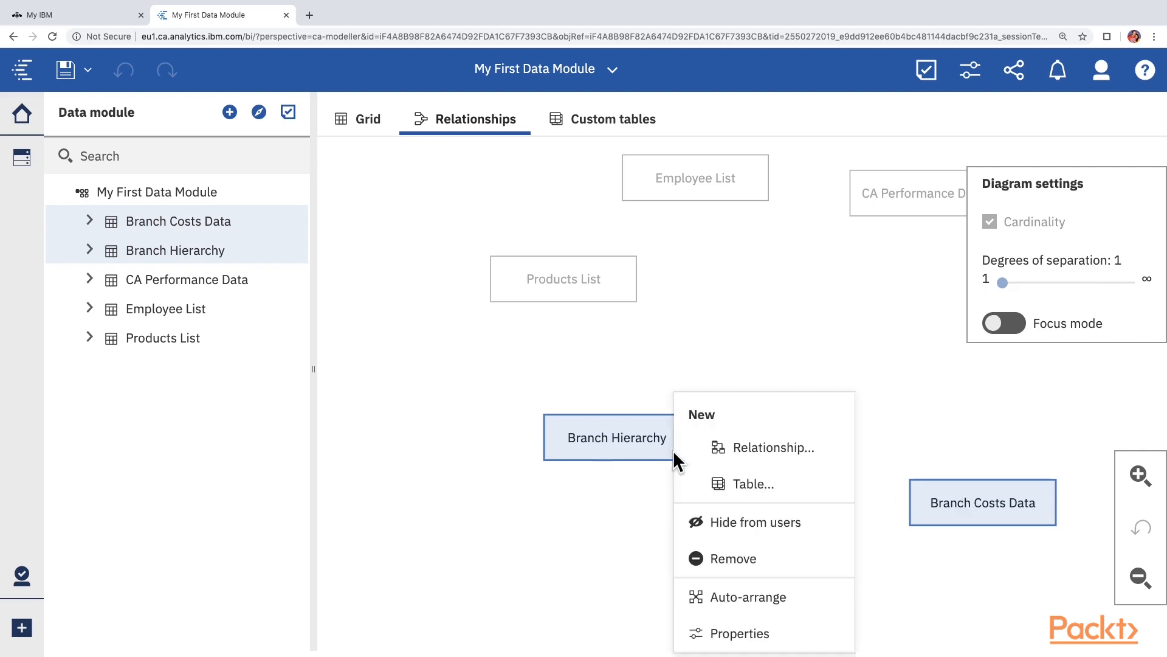
left_click(752, 459)
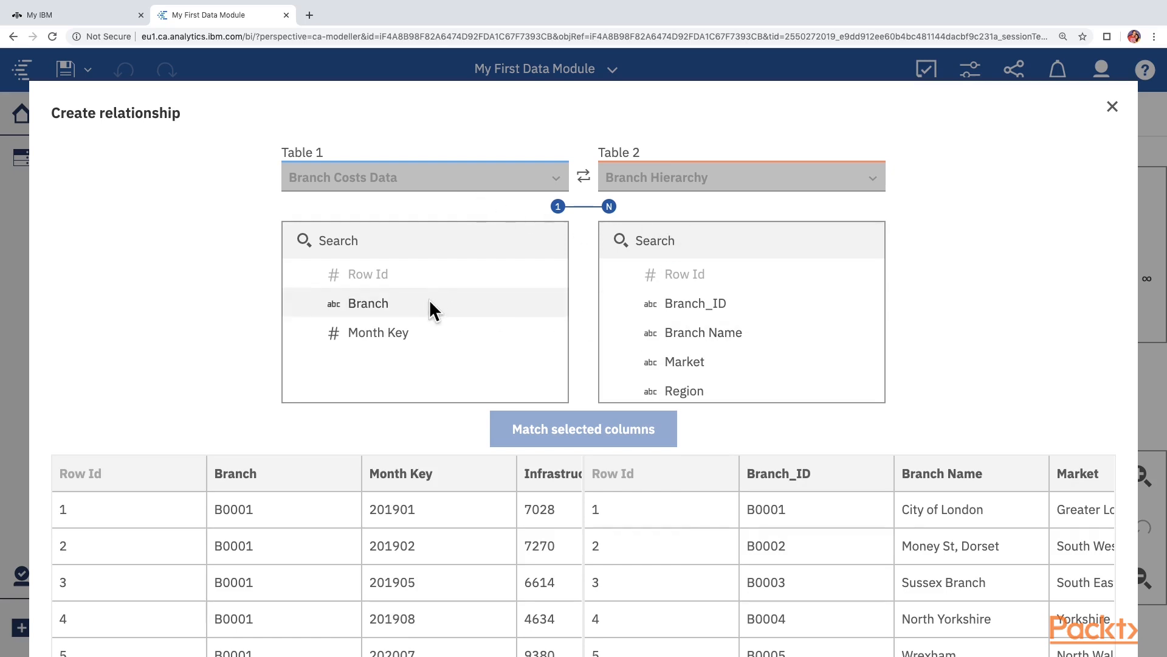
left_click(384, 307)
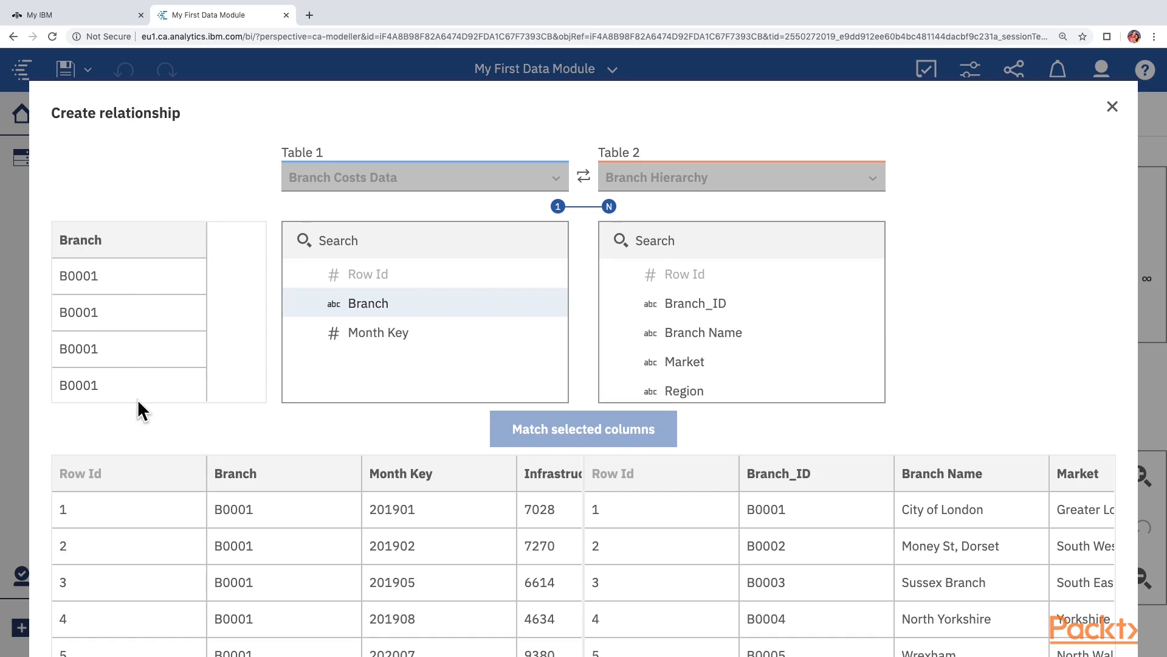
left_click(699, 302)
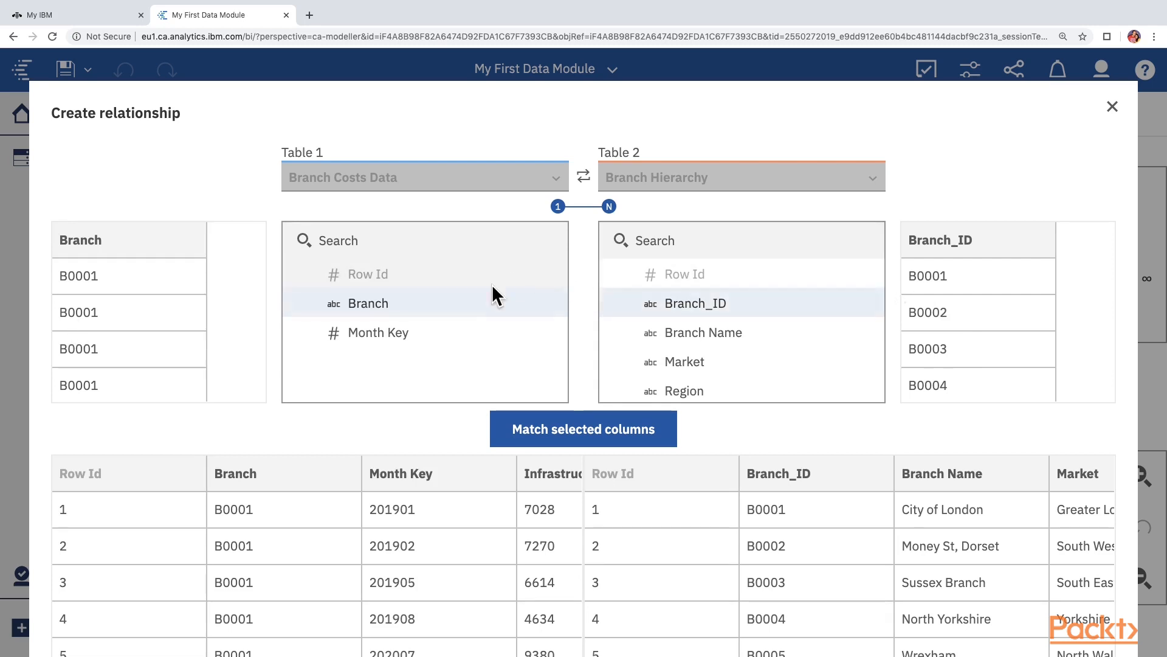
left_click(669, 301)
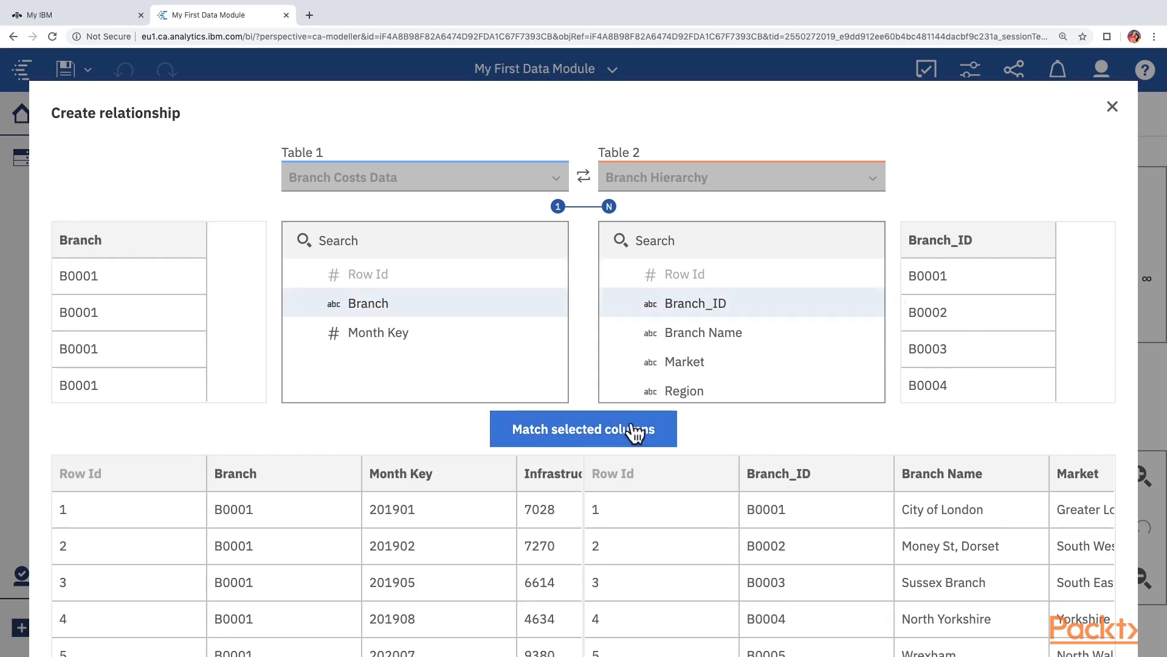
left_click(585, 444)
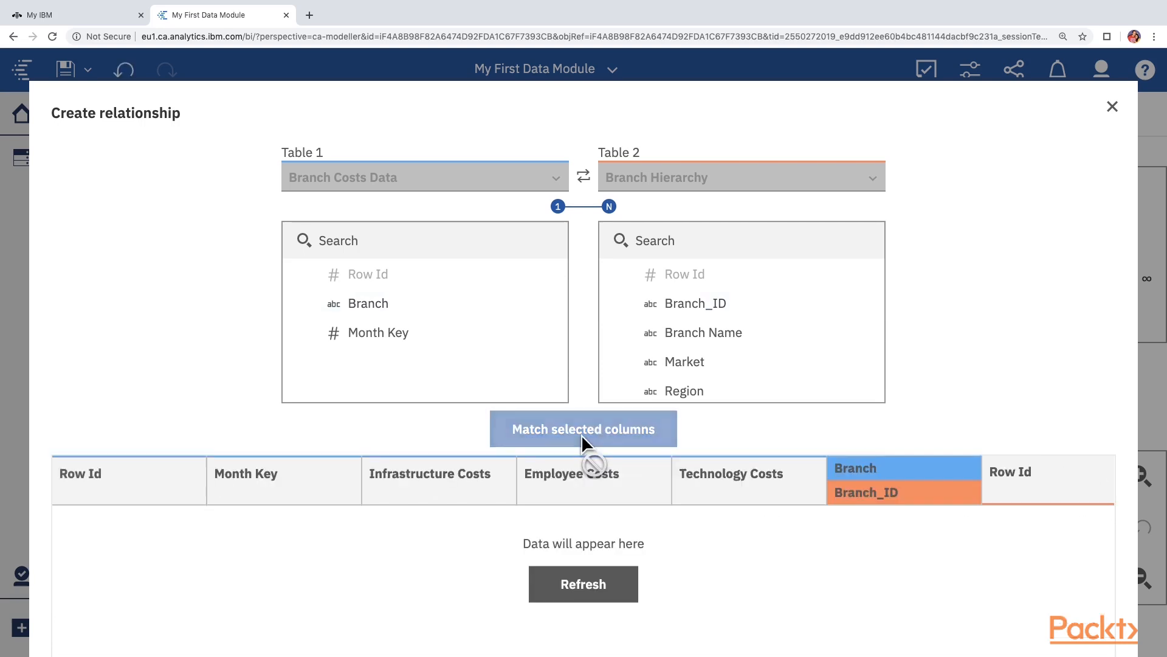
Step: Refresh the preview of the Branch Costs Data and Branch Hierarchy match and look through the joined rows
left_click(575, 593)
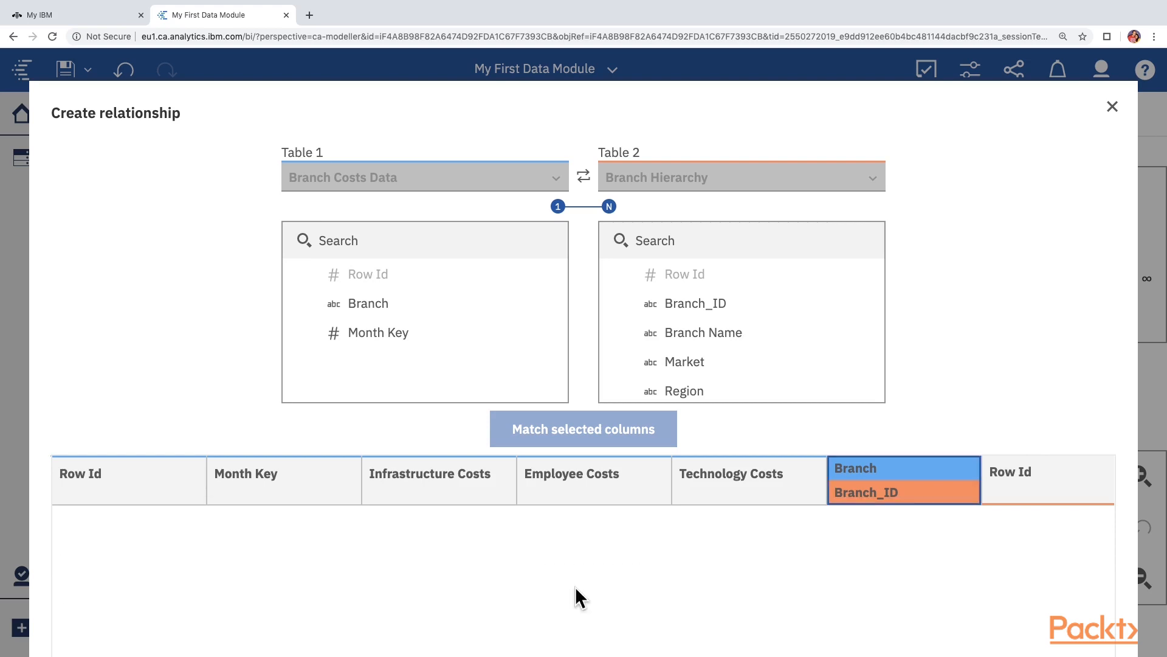
scroll(608, 568, "down", 2)
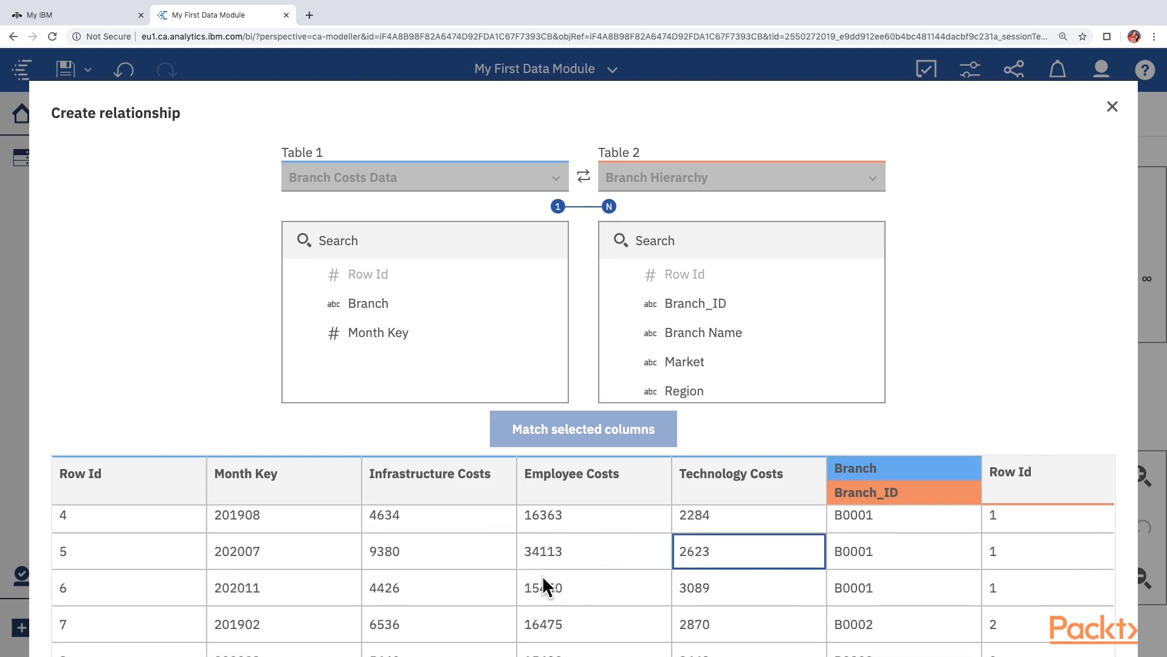
scroll(542, 575, "down", 4)
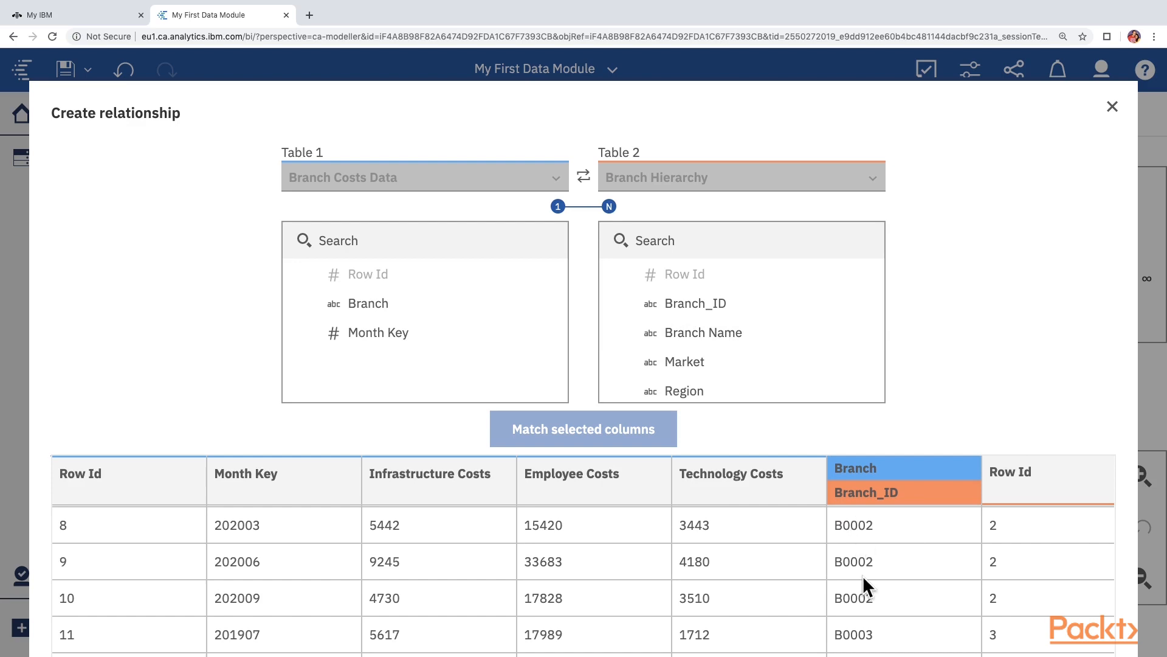
Step: Review the relationship type and cardinality explanations in the join settings, and set the cardinality to Many-to-1
scroll(989, 392, "down", 5)
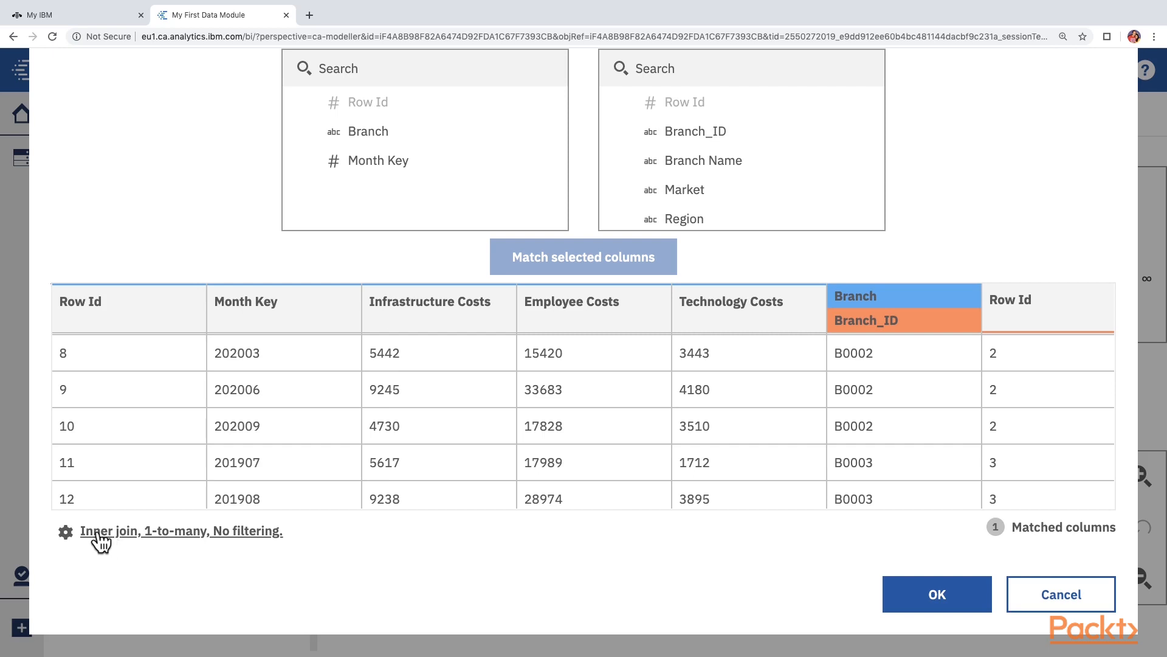
left_click(65, 533)
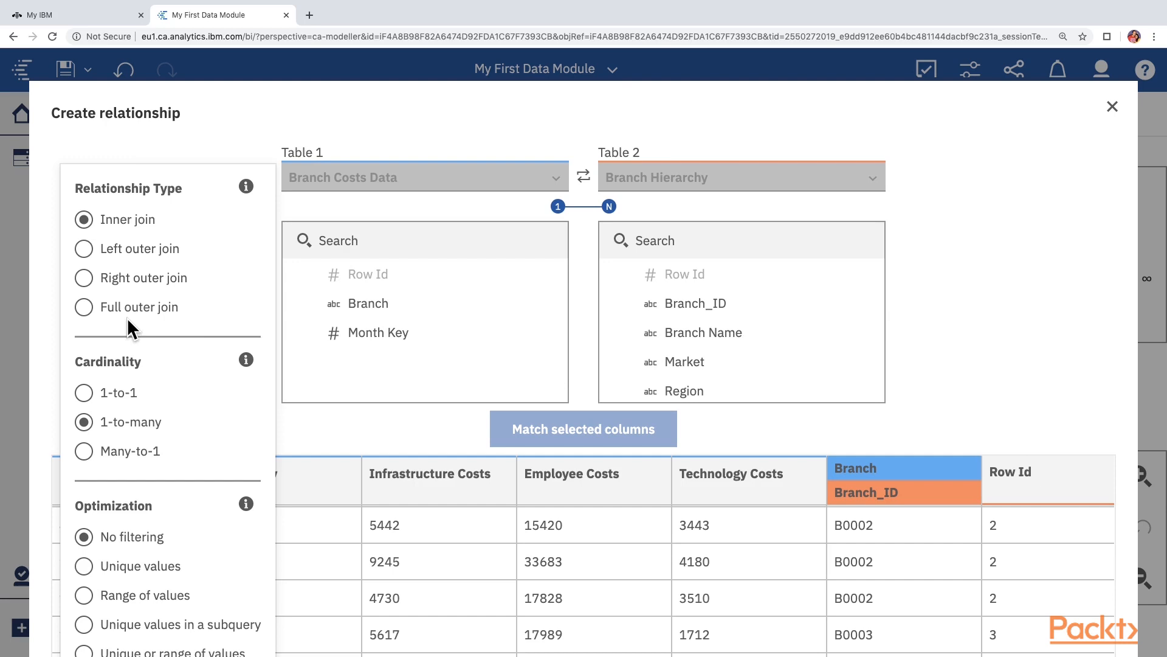
left_click(246, 186)
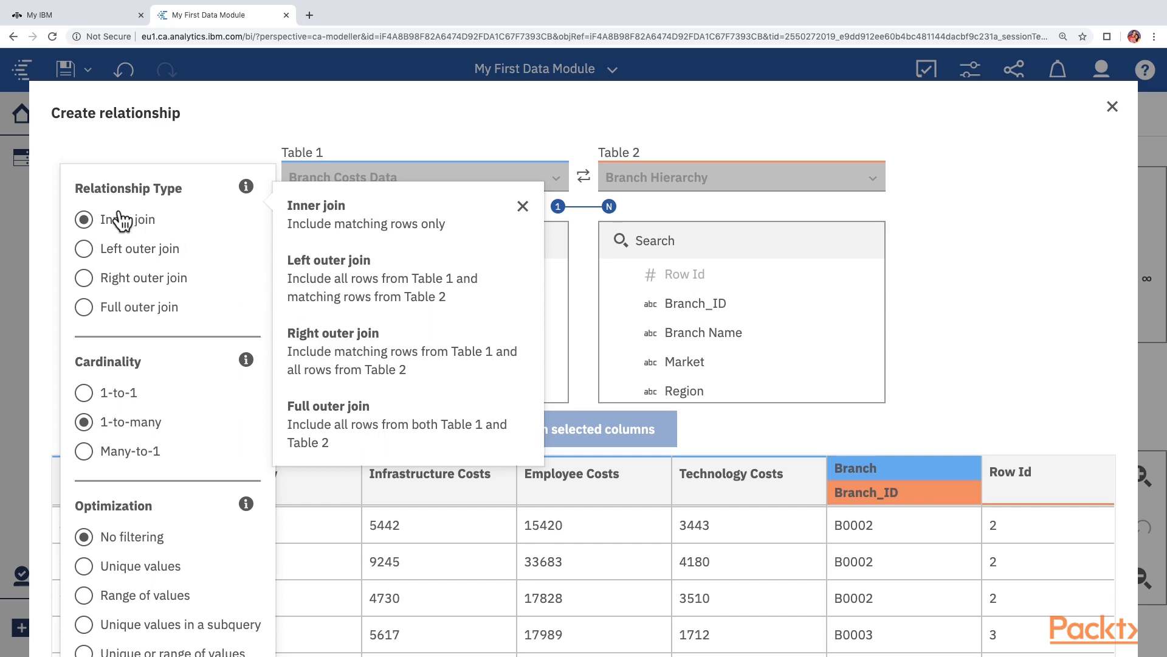
scroll(177, 363, "down", 3)
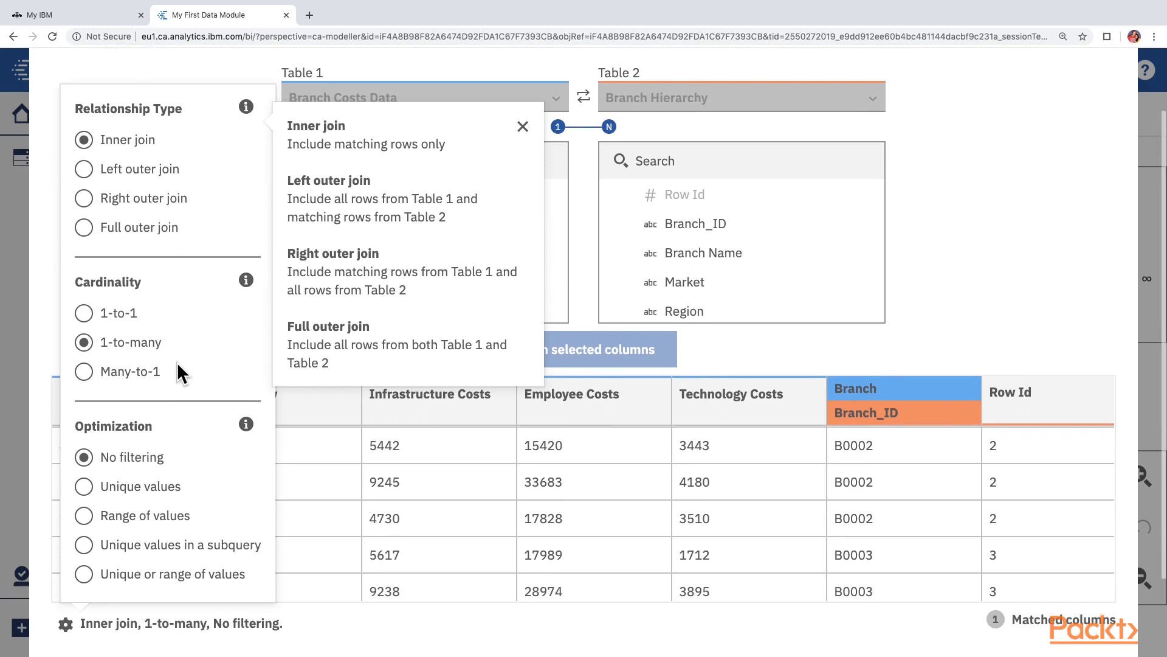
left_click(245, 280)
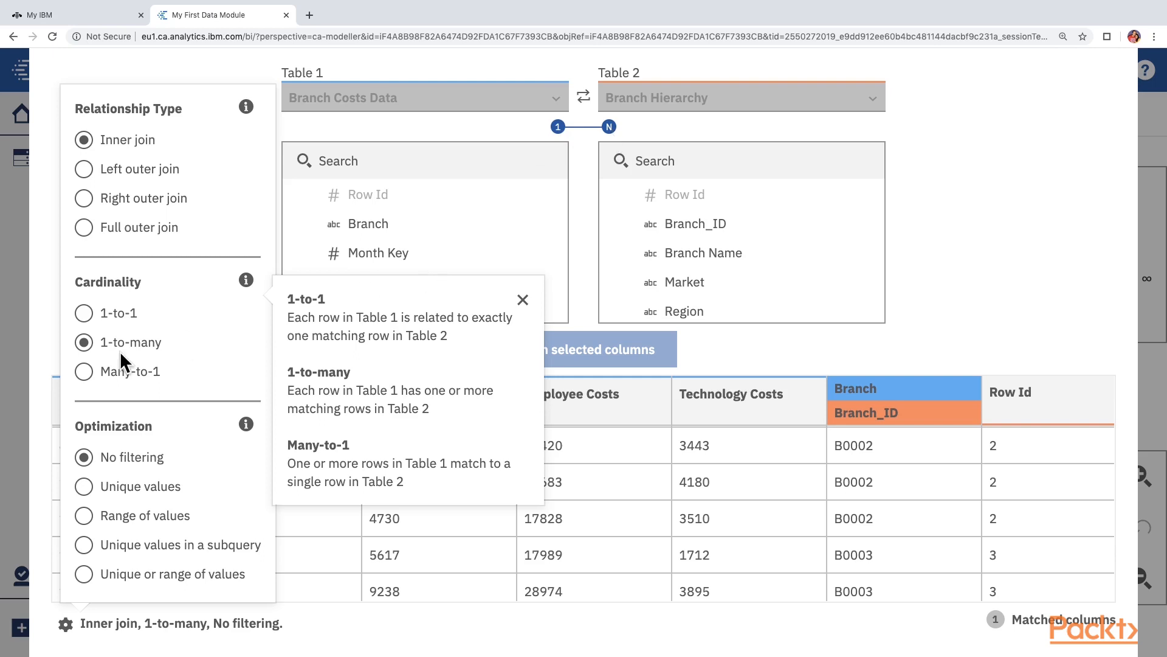
left_click(86, 372)
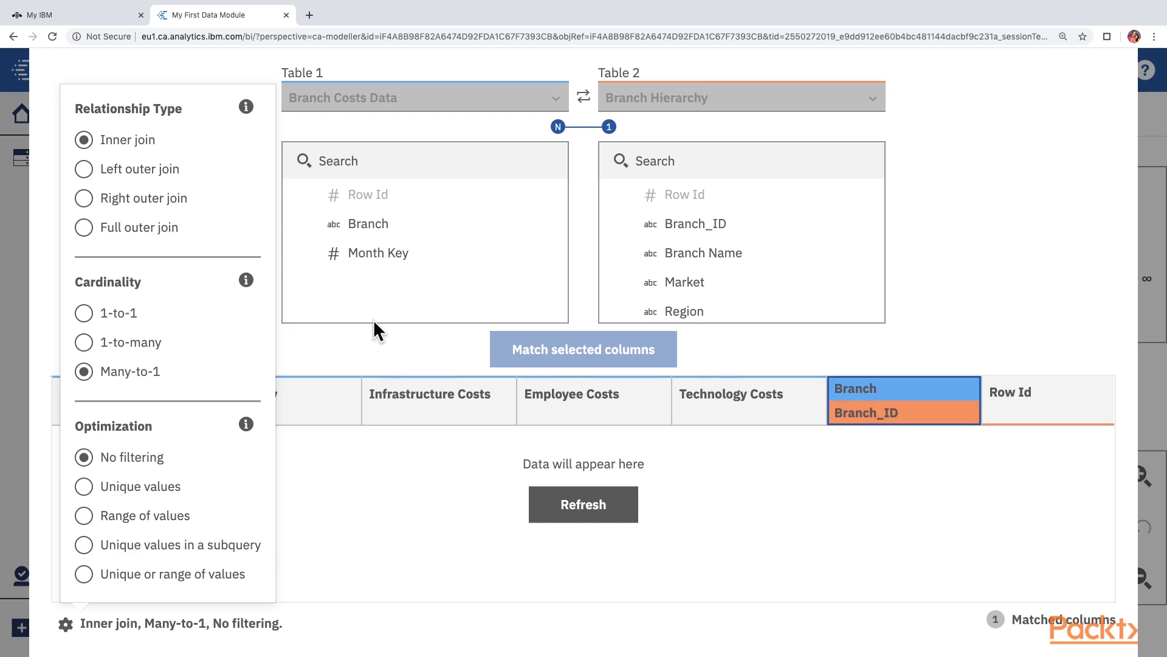
Step: Read the optimization option descriptions, keep No filtering, and create the relationship between Branch Costs Data and Branch Hierarchy
scroll(296, 355, "down", 3)
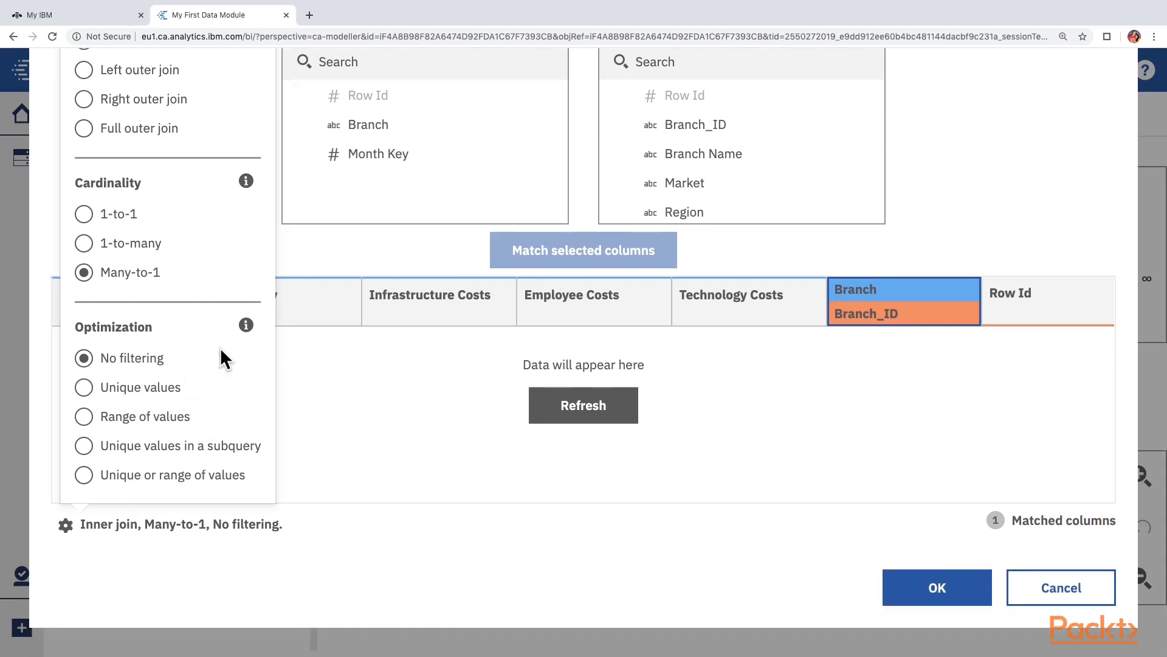
left_click(247, 326)
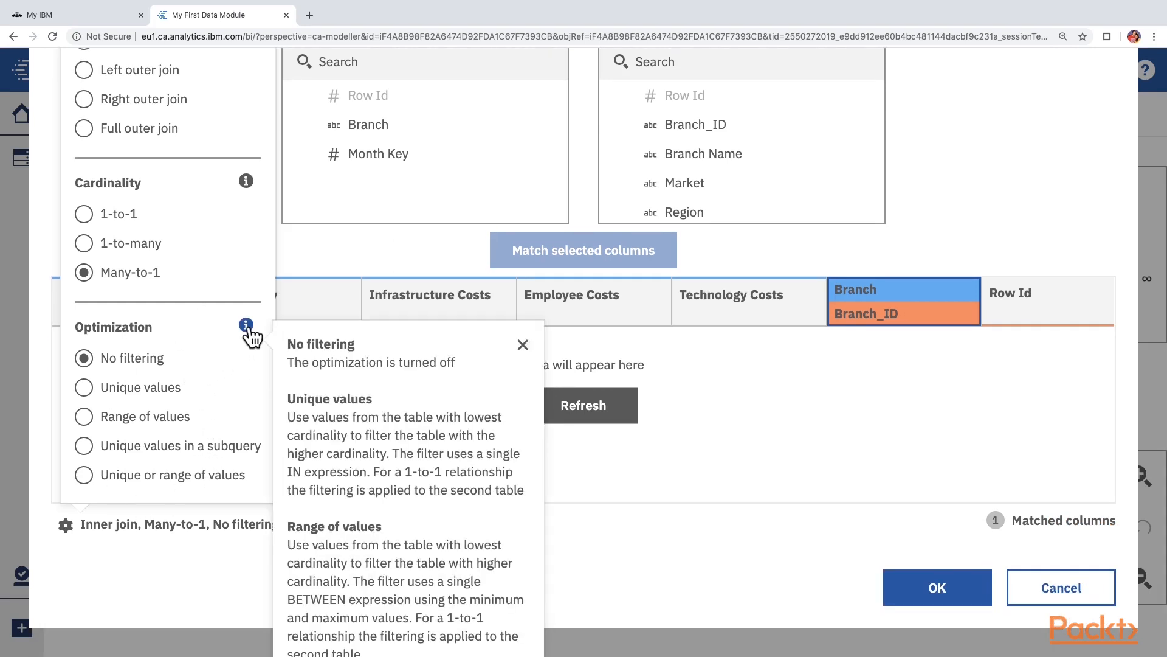
scroll(388, 385, "down", 2)
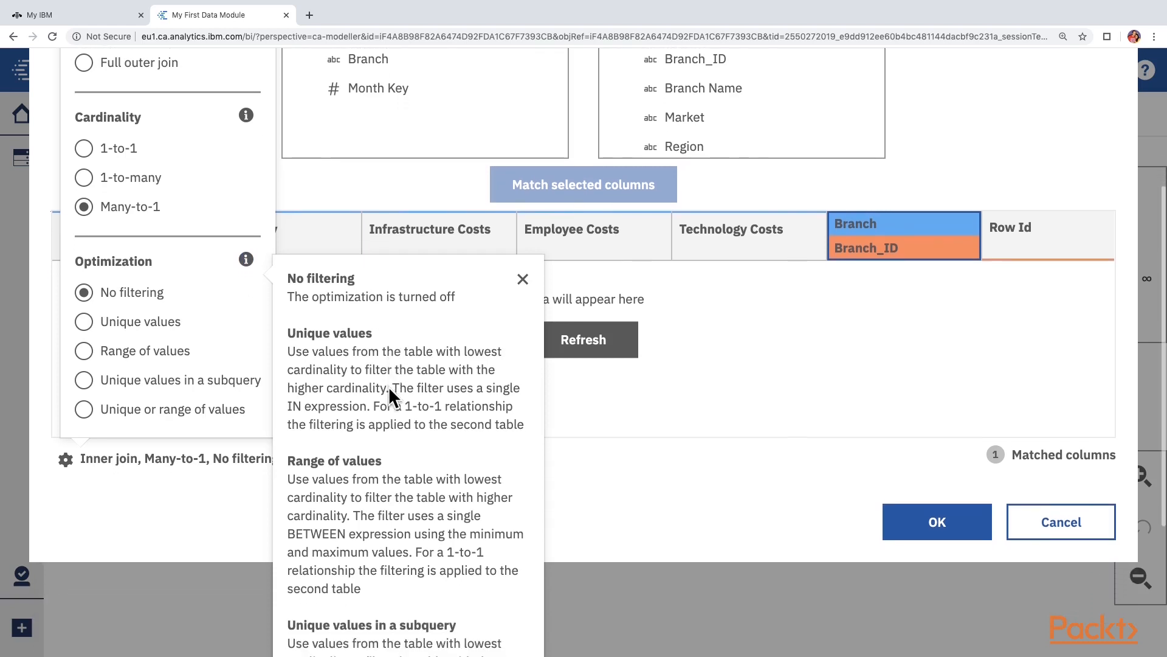
scroll(389, 513, "down", 1)
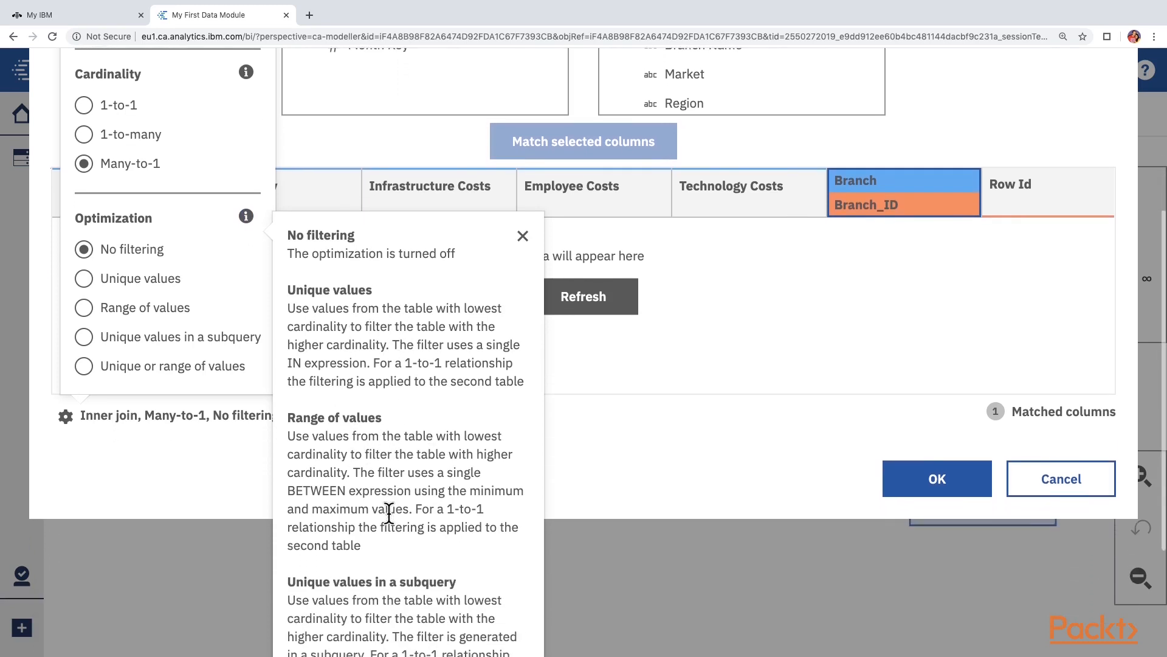
scroll(389, 513, "down", 1)
left_click(520, 210)
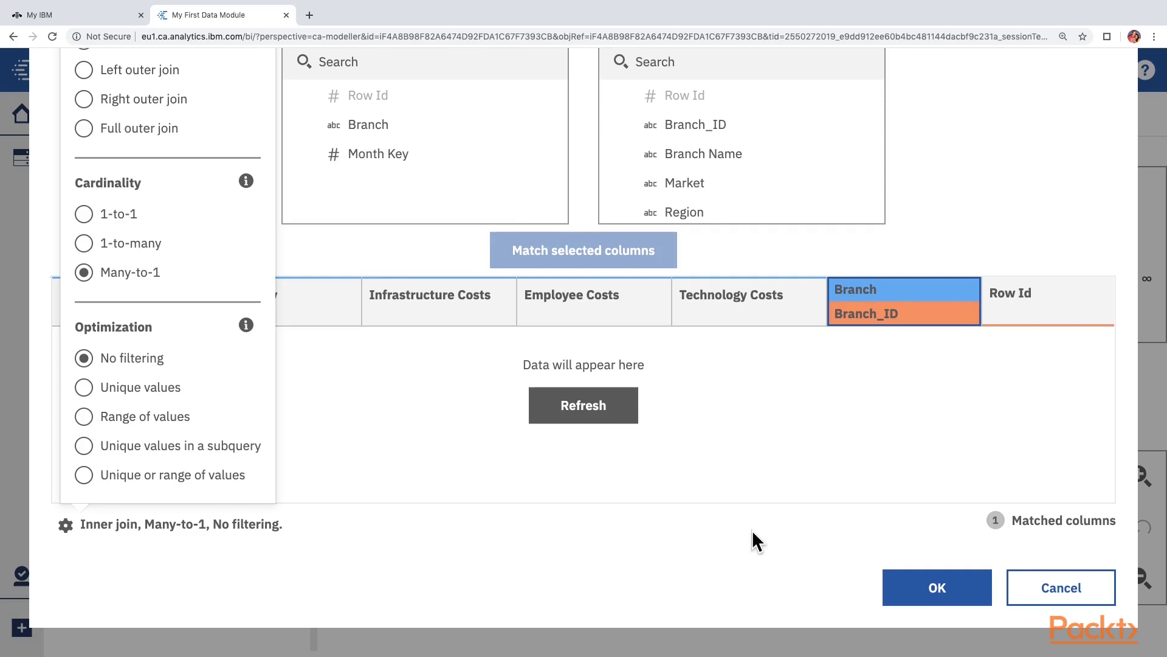
left_click(918, 585)
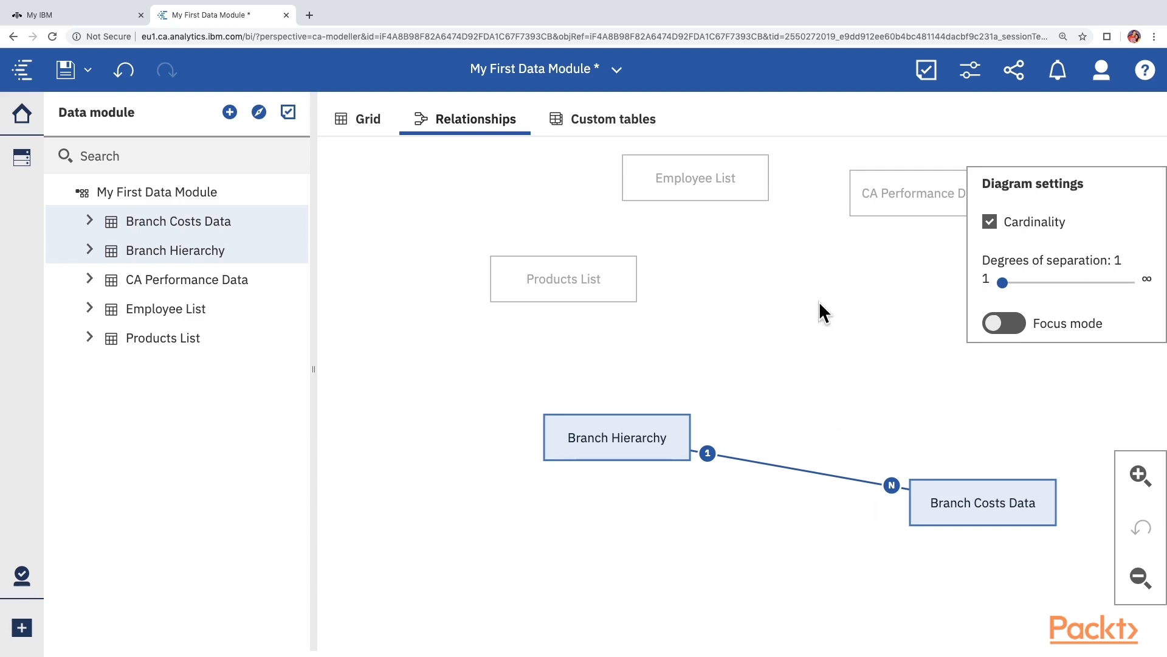
Step: Start a new relationship between CA Performance Data and Branch Hierarchy, matching the Branch column with Branch_ID
left_click(875, 209)
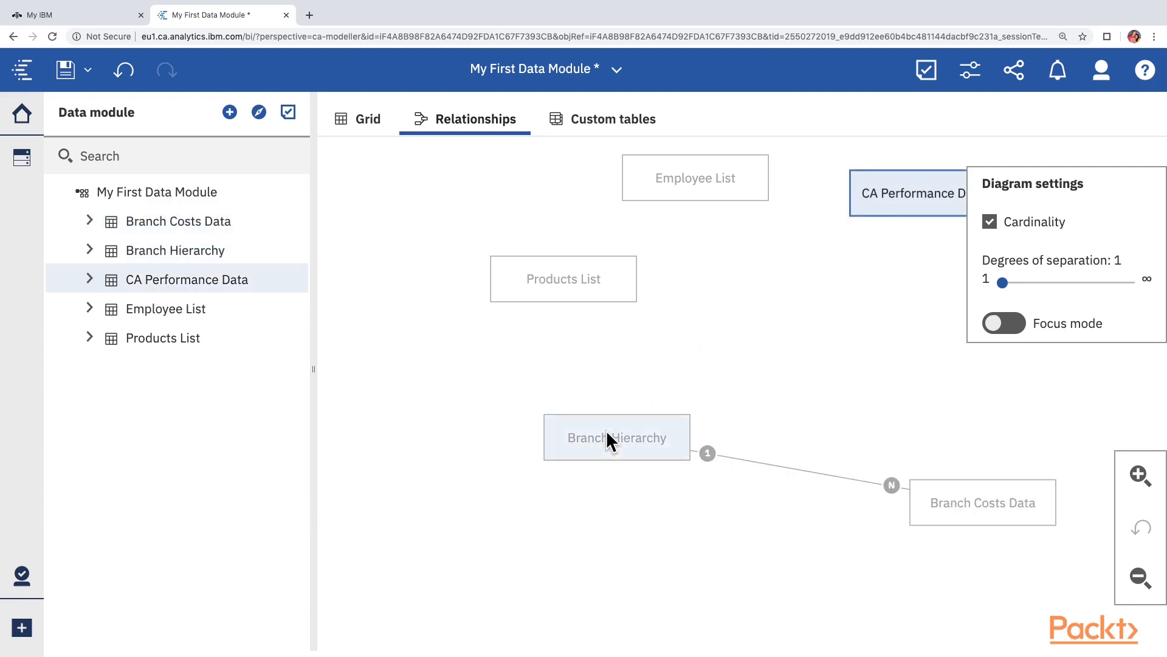
left_click(616, 451, "shift")
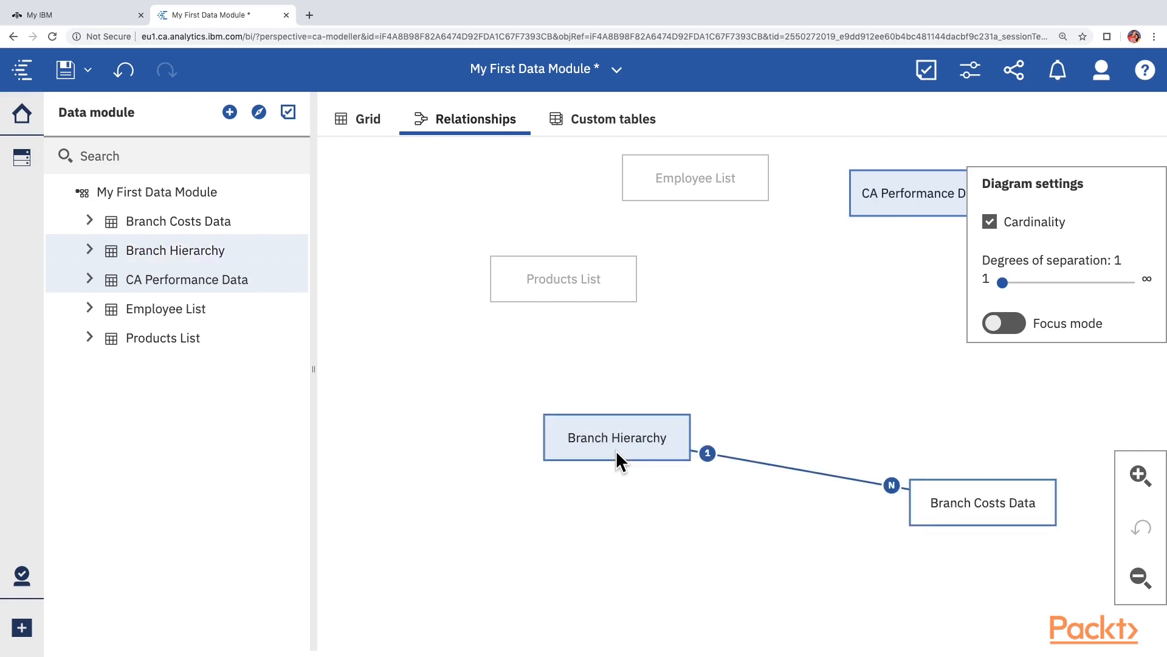
right_click(643, 424)
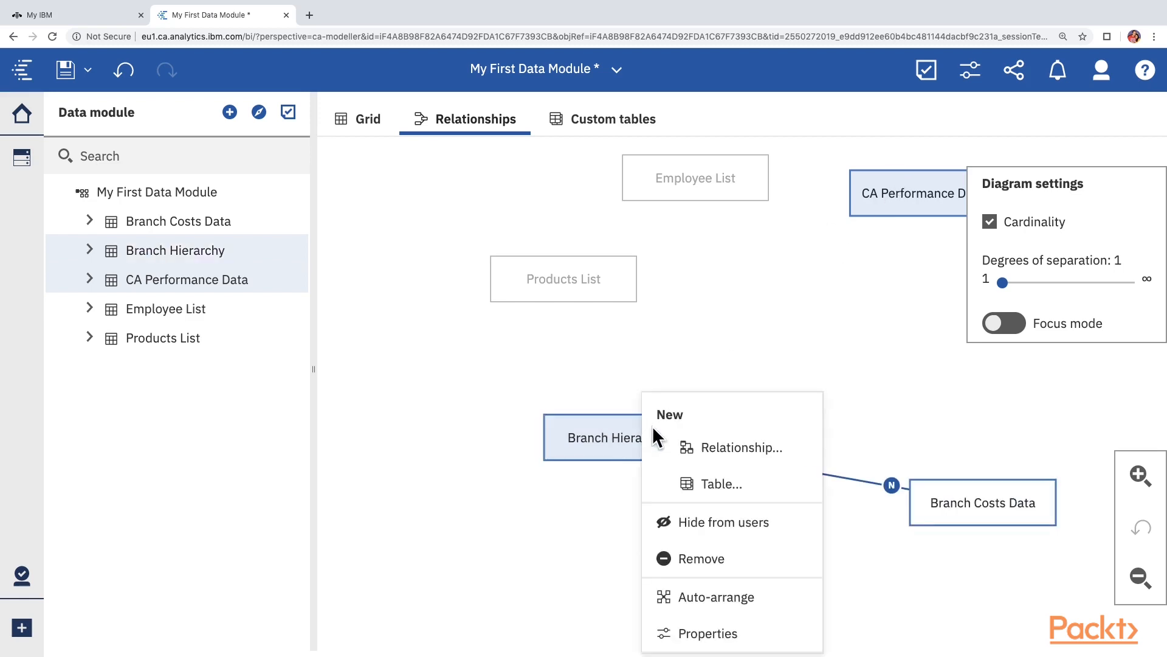
left_click(707, 445)
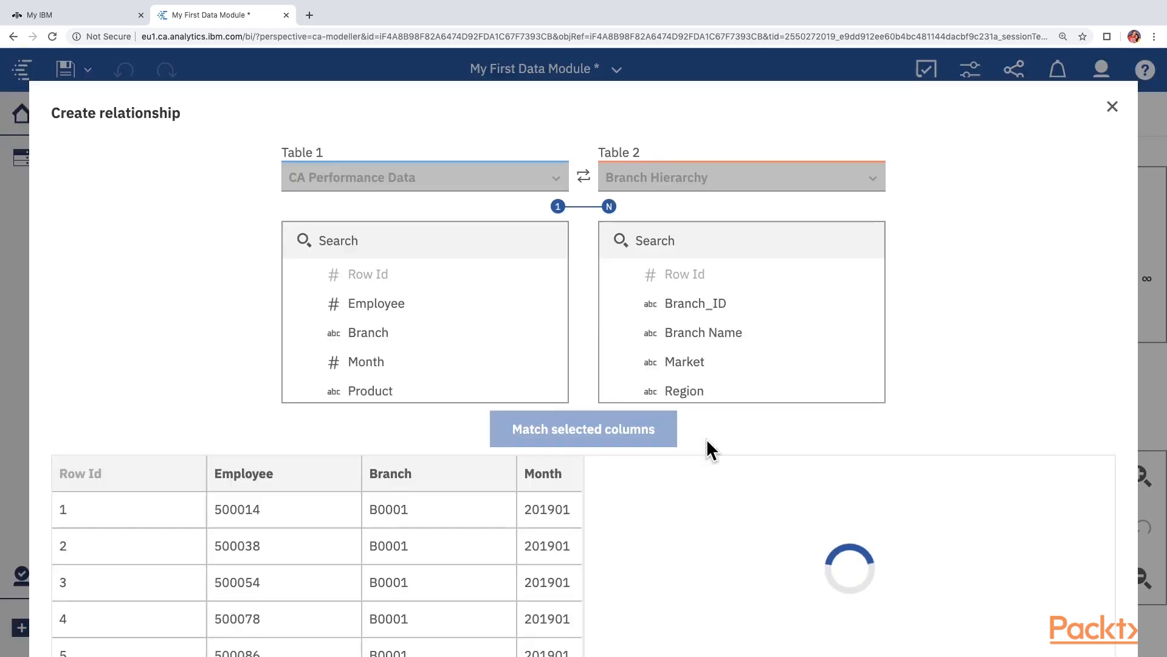
mouse_move(353, 335)
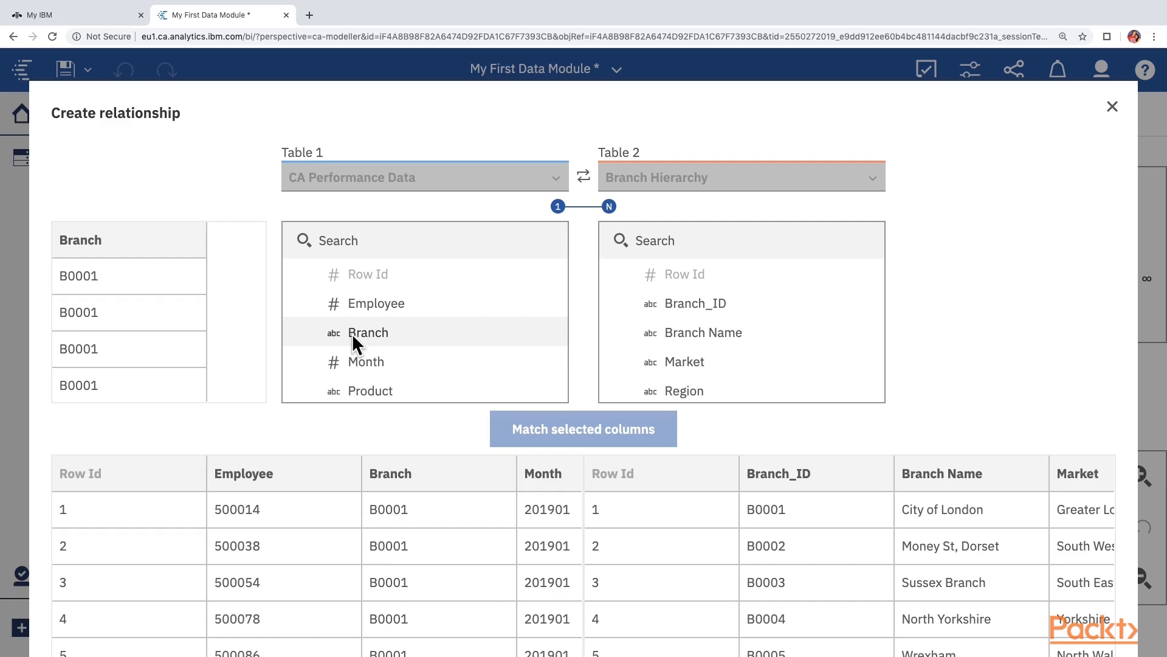
left_click(666, 304)
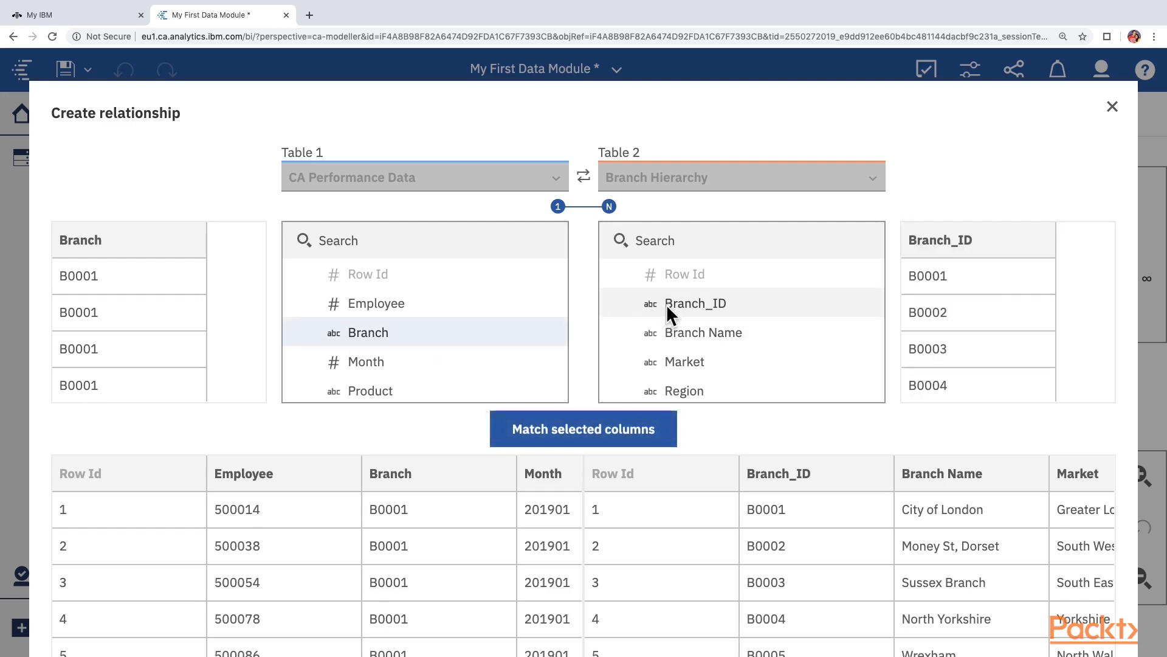
left_click(582, 430)
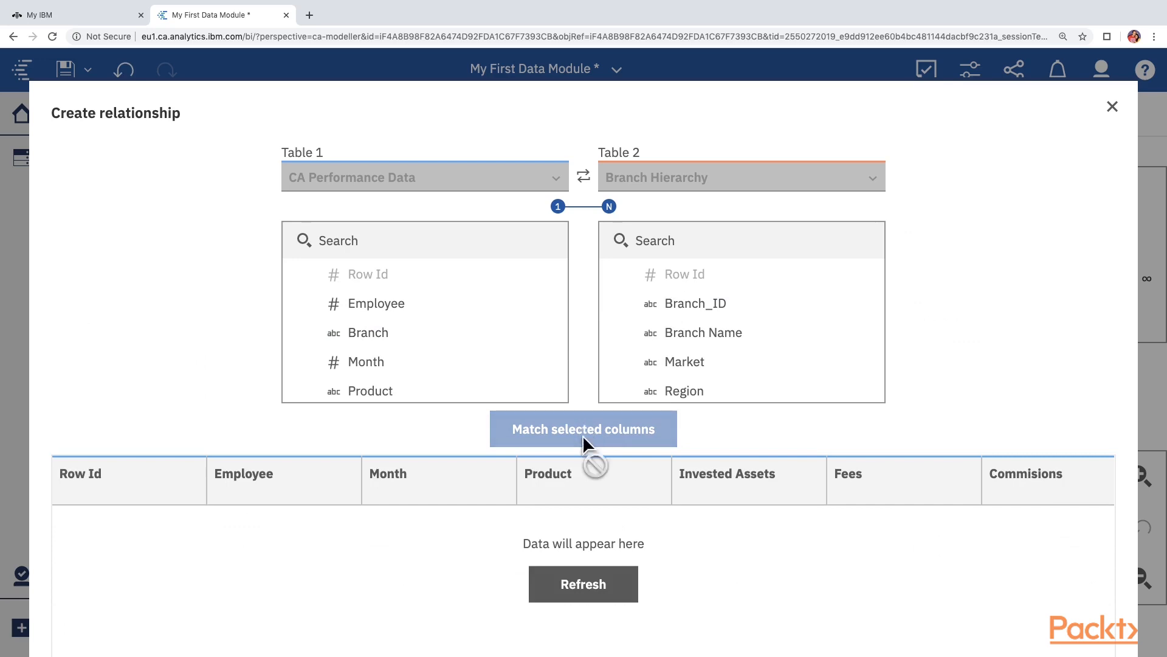
Step: Refresh the preview of the CA Performance Data and Branch Hierarchy match and look through the joined rows
left_click(582, 585)
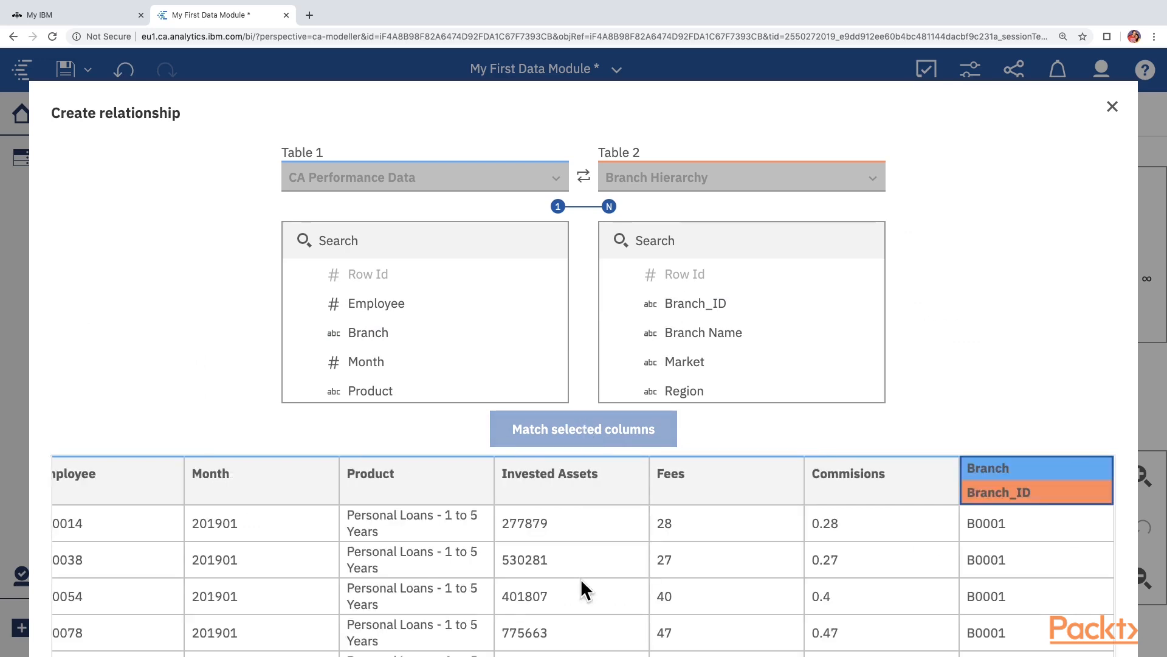
scroll(581, 578, "down", 3)
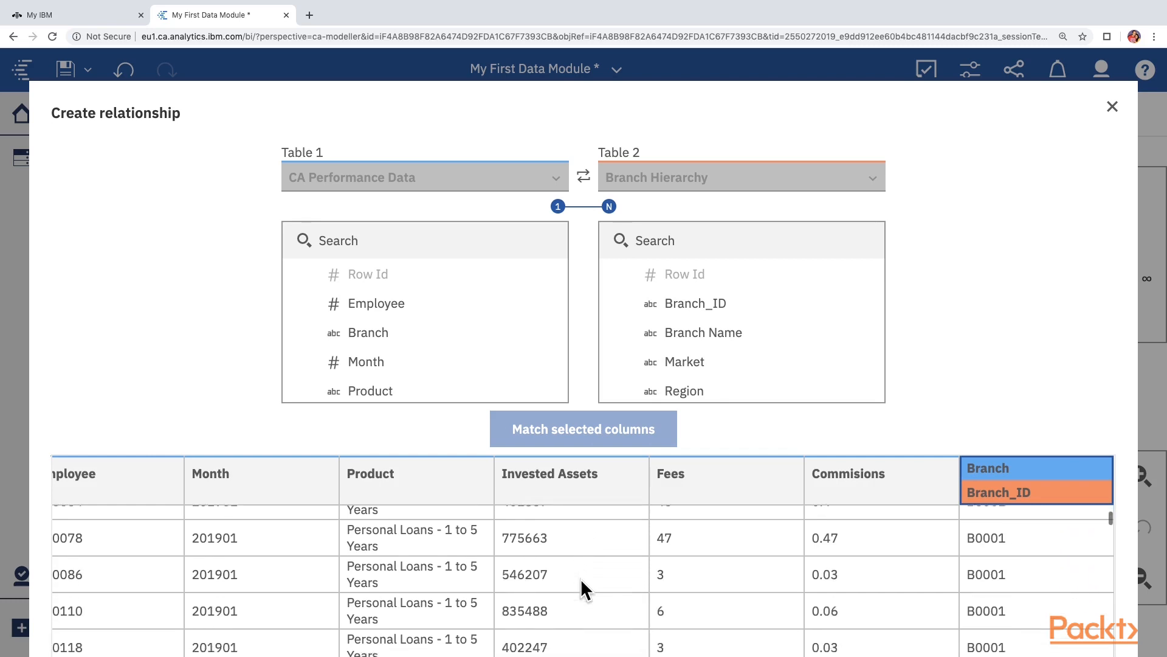
scroll(581, 578, "down", 2)
scroll(581, 589, "up", 5)
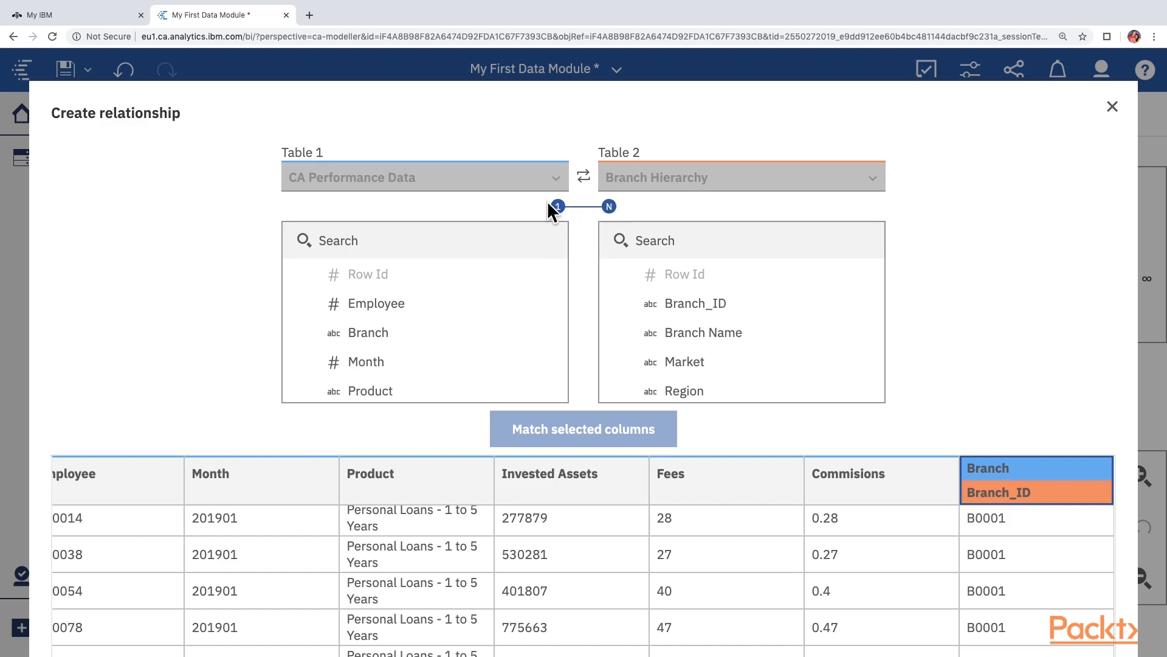
Step: Set the cardinality to Many-to-1, refresh the preview, and create the relationship between CA Performance Data and Branch Hierarchy
scroll(577, 255, "down", 3)
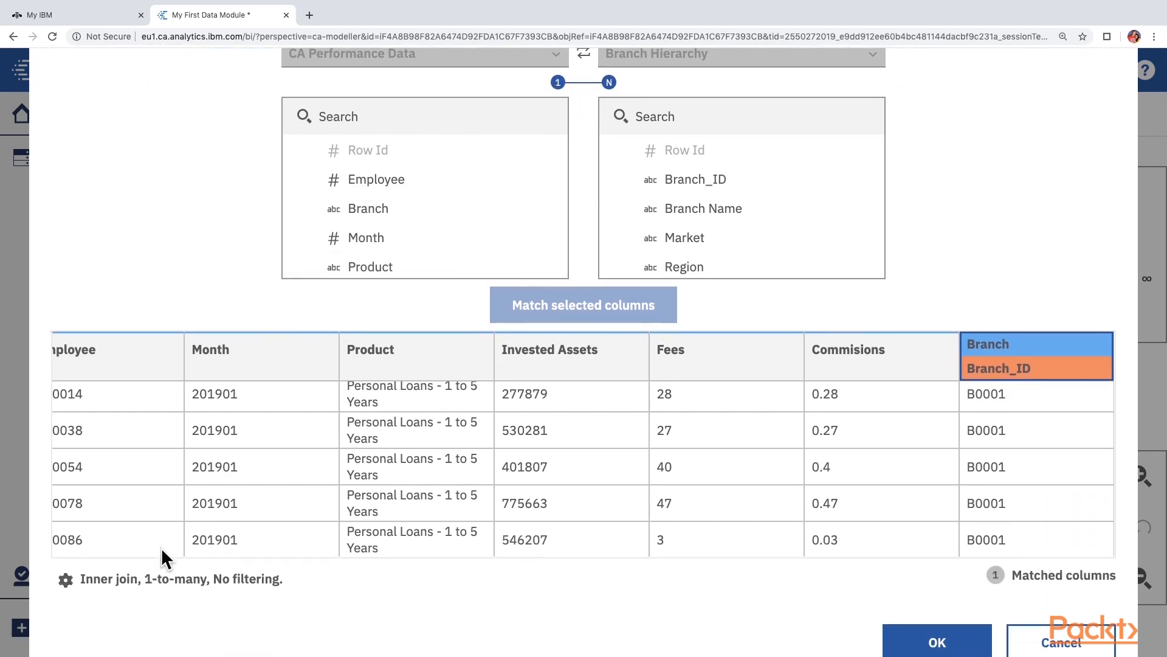
left_click(91, 581)
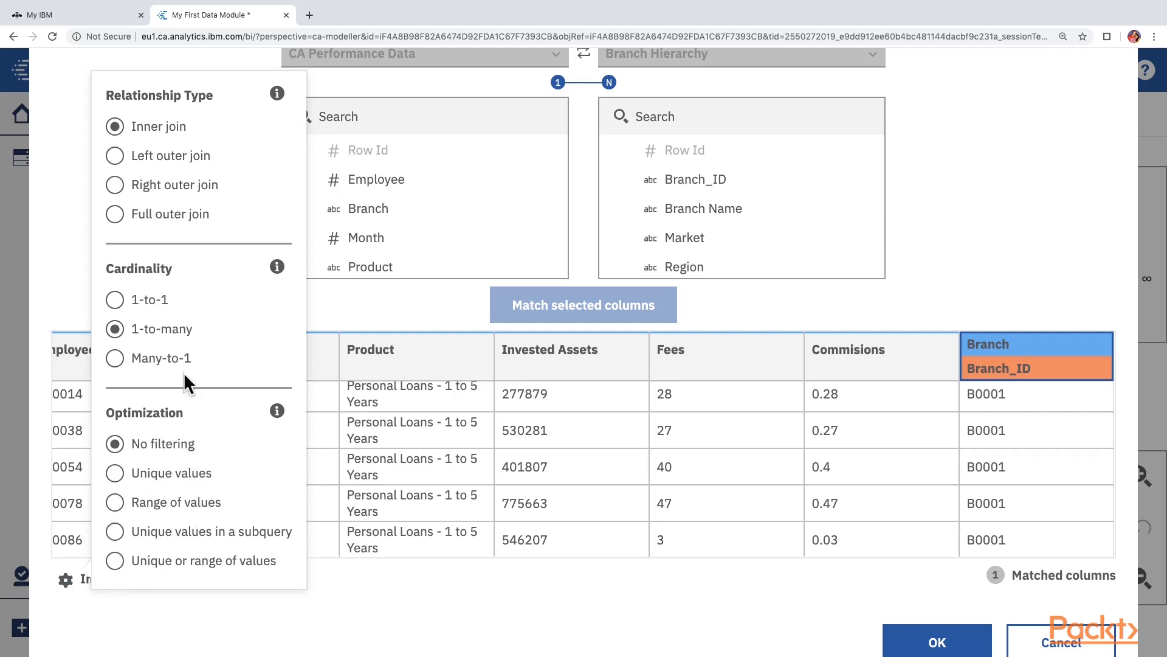
left_click(115, 359)
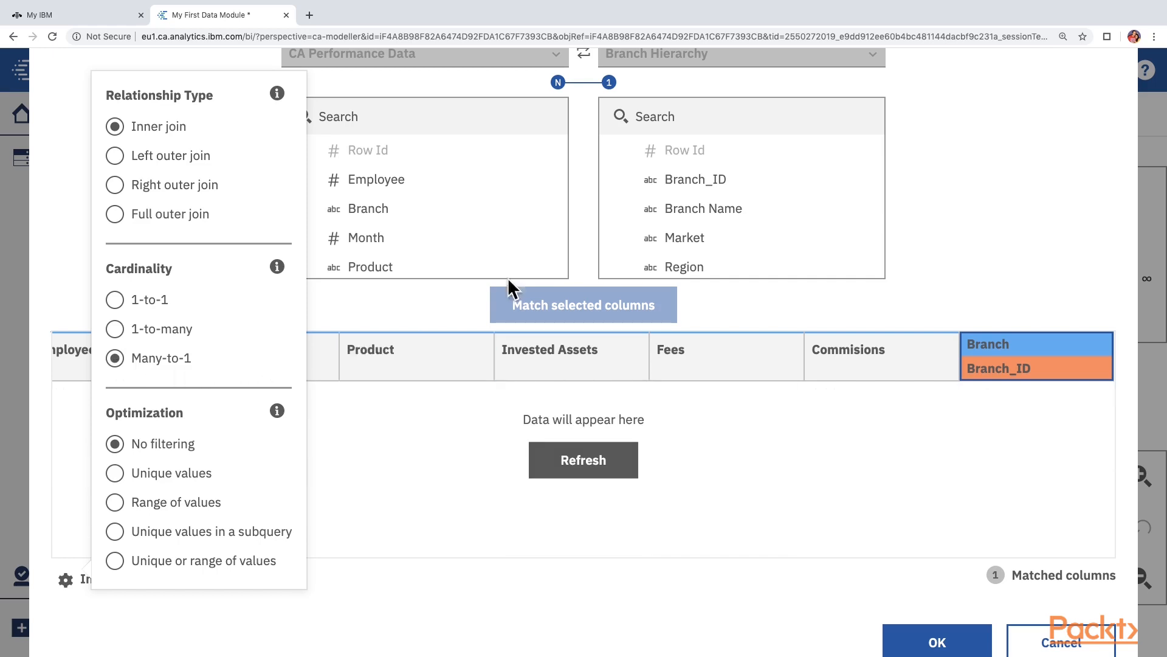
left_click(596, 460)
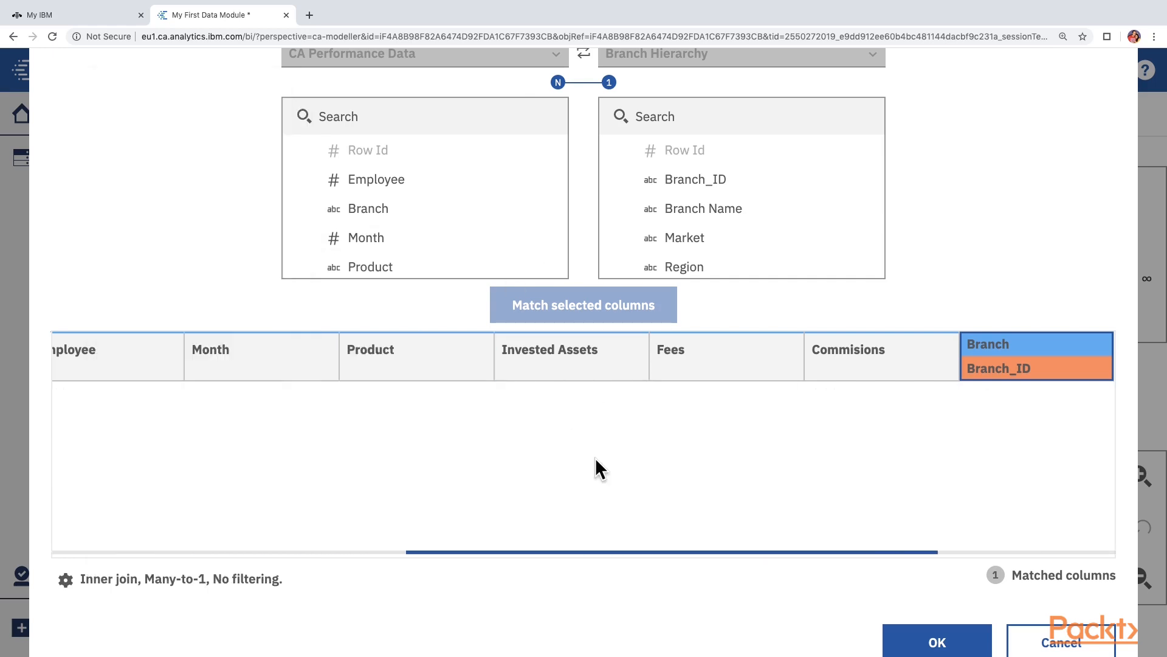
left_click(939, 645)
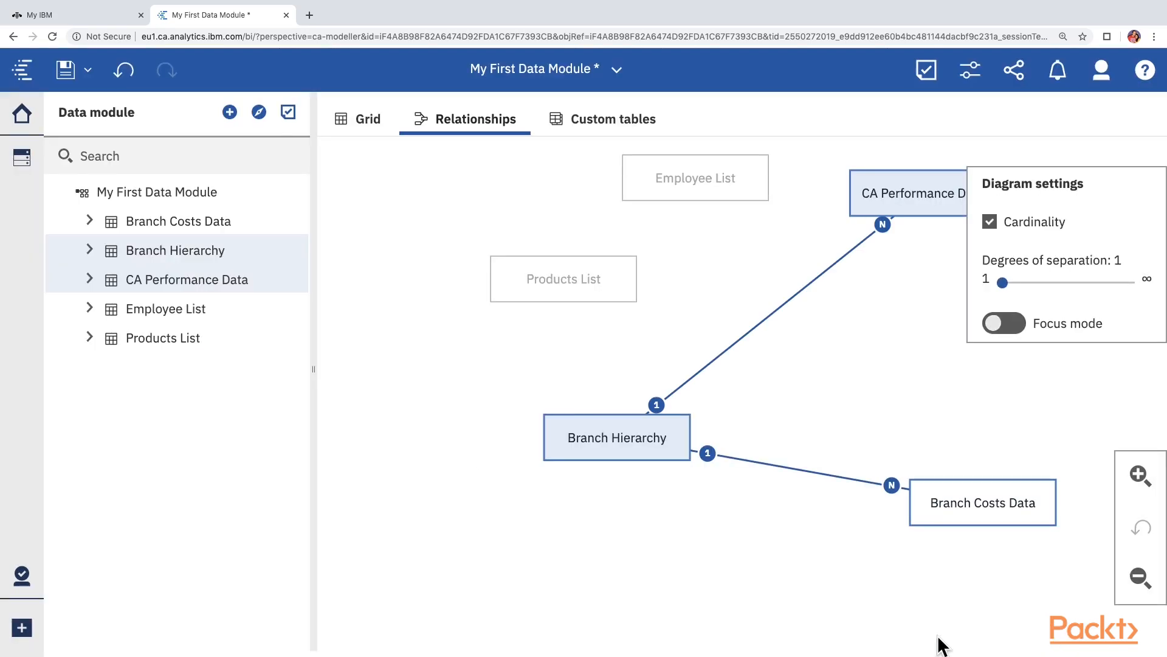
Step: Rearrange the relationship diagram, moving CA Performance Data clear of the diagram settings and Branch Costs Data closer to Branch Hierarchy
left_click(911, 198)
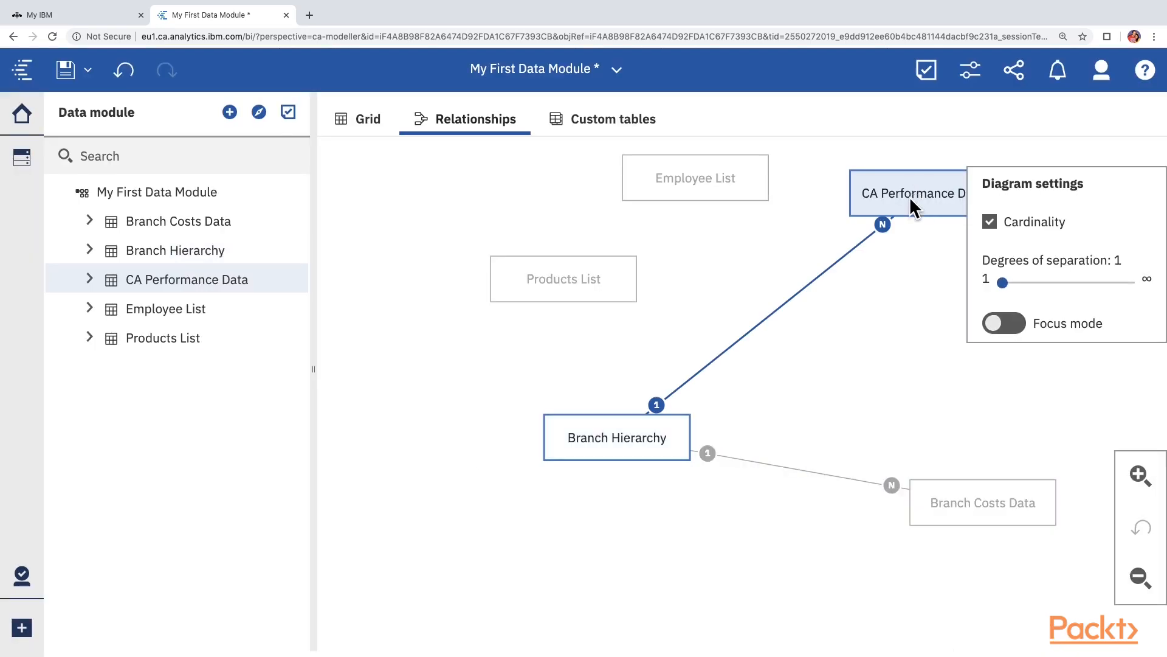
left_click_drag(910, 196, 860, 311)
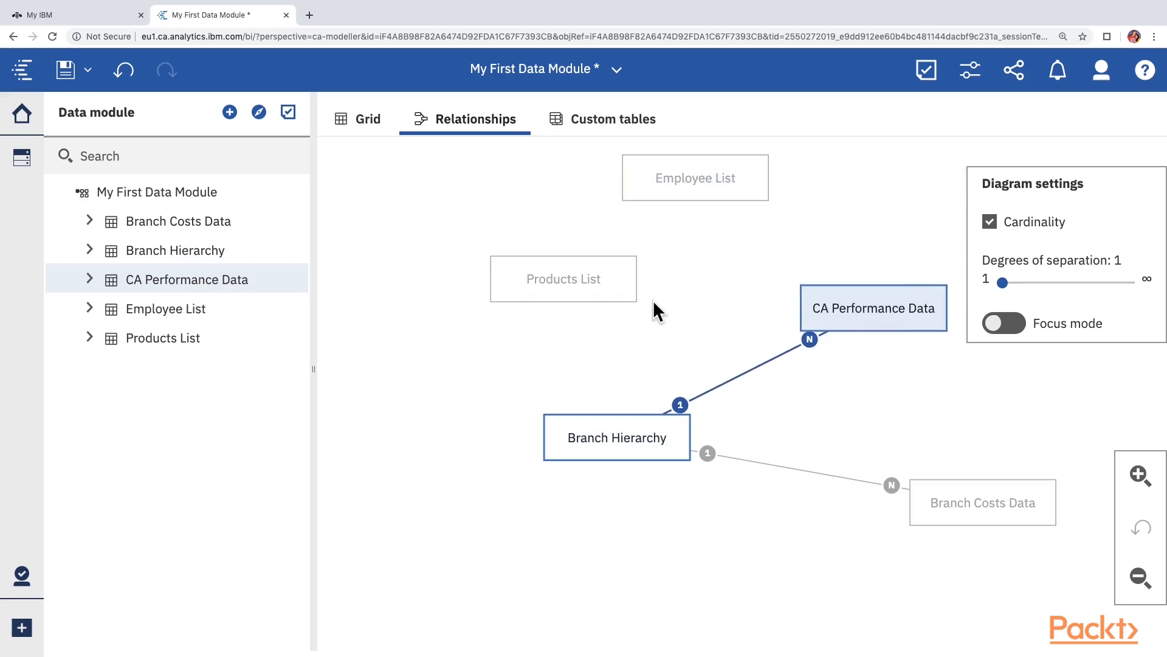
left_click_drag(954, 499, 850, 470)
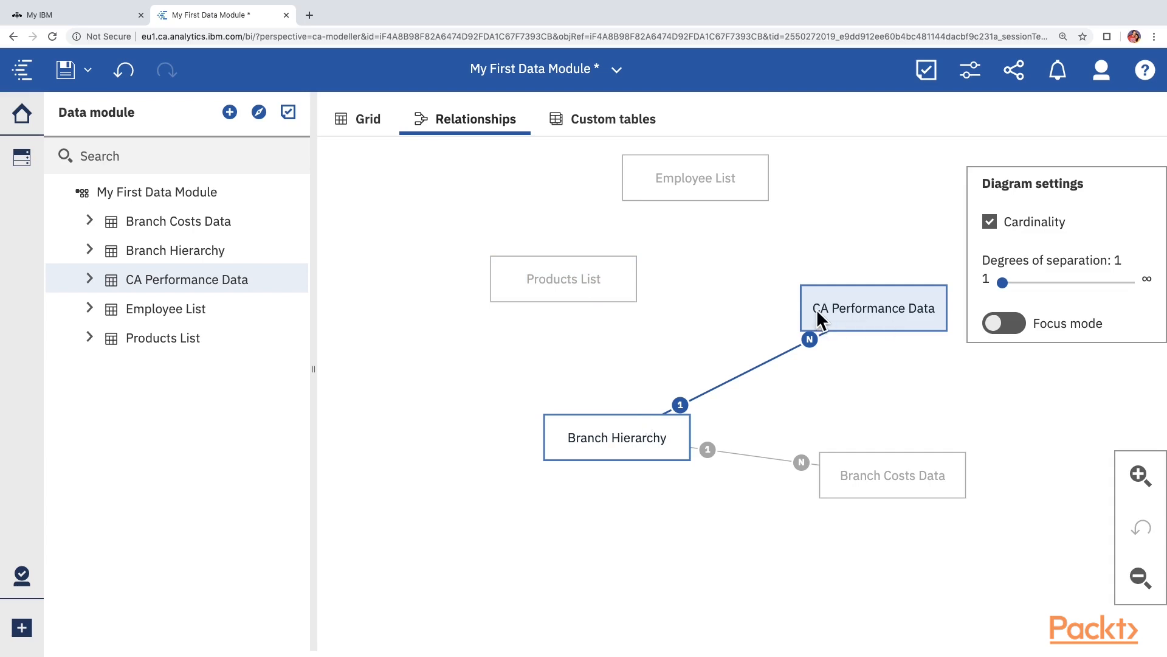
Step: Start a new relationship between CA Performance Data and Products List, match their Product columns, and refresh the preview
left_click(612, 283)
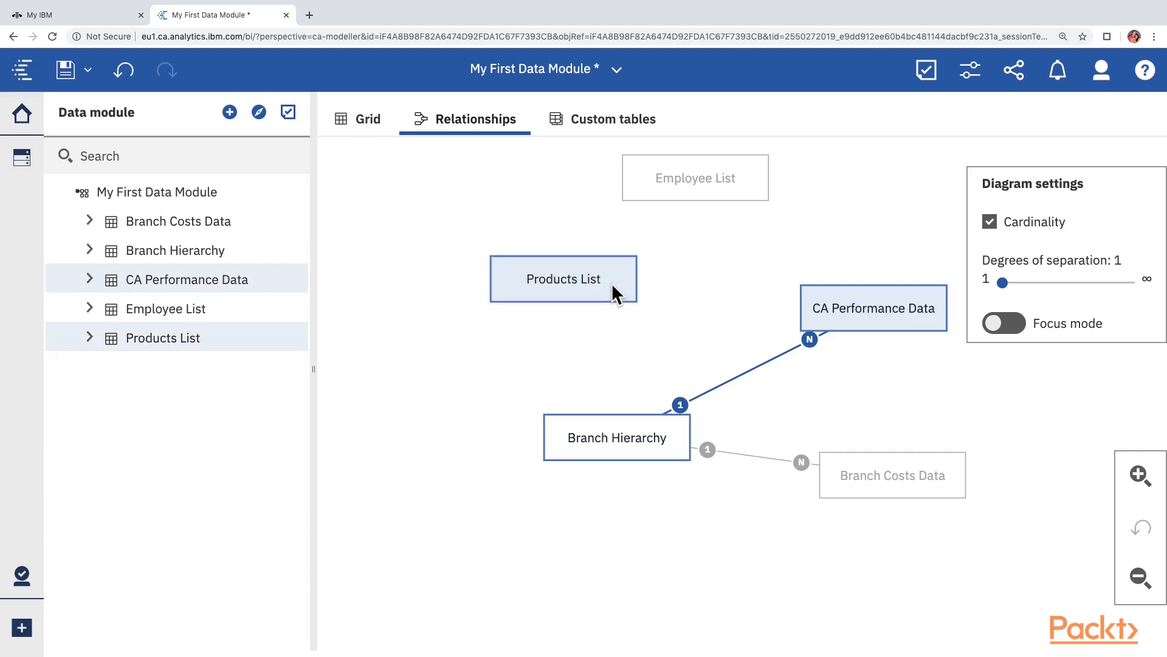
right_click(623, 284)
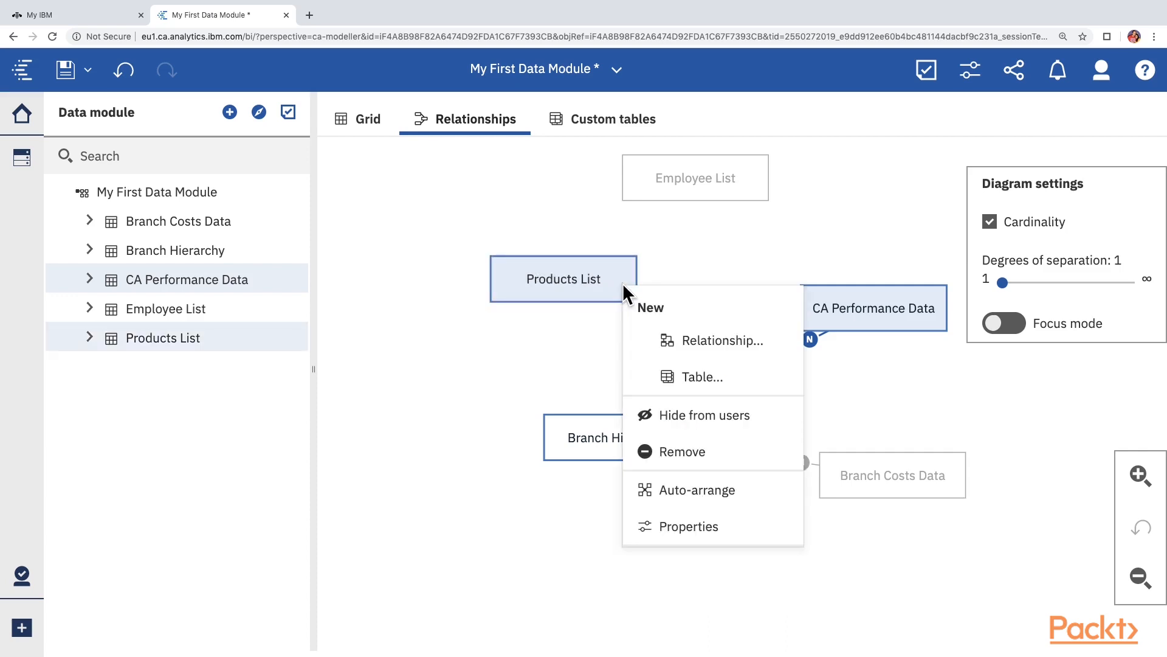
left_click(681, 344)
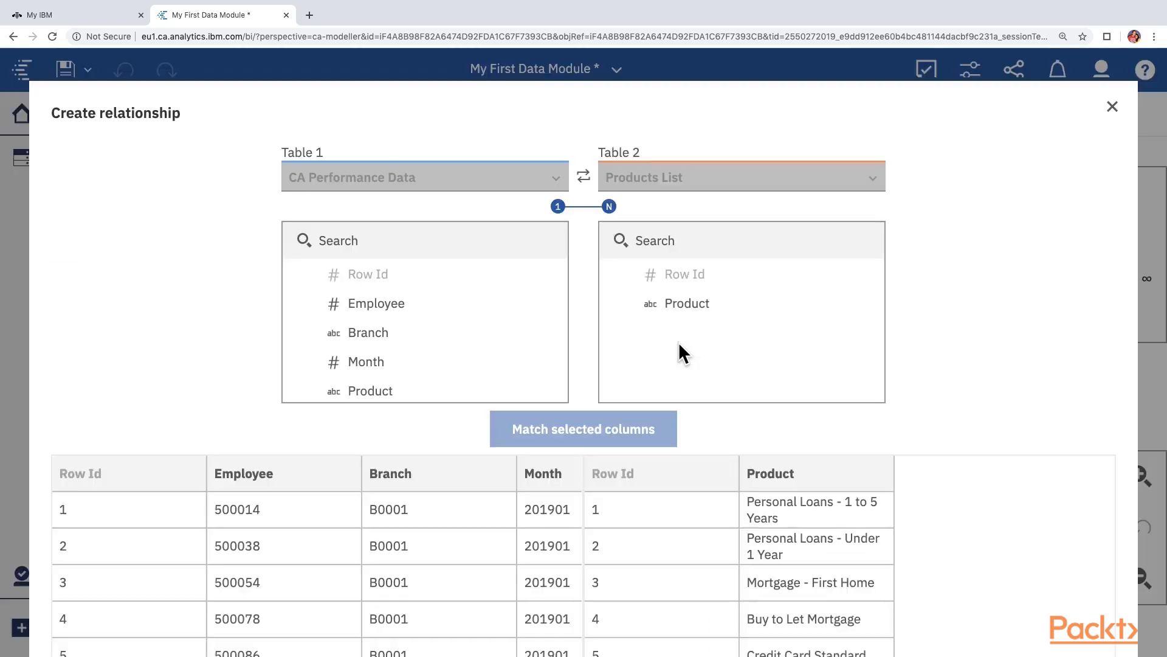
left_click(424, 389)
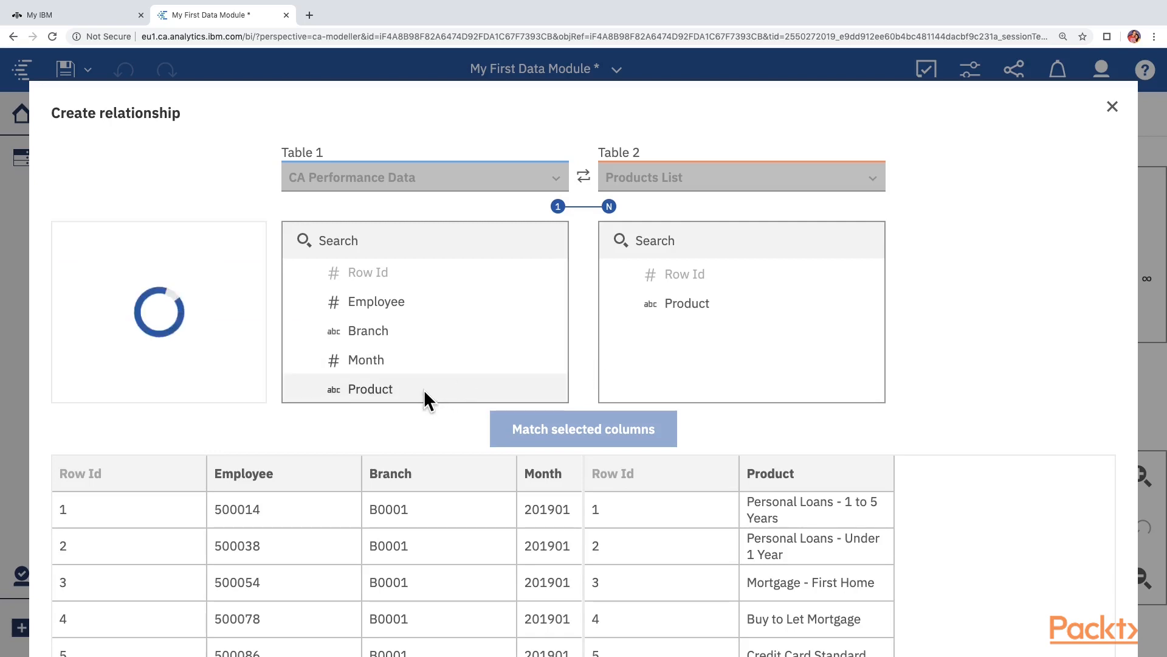
left_click(672, 308)
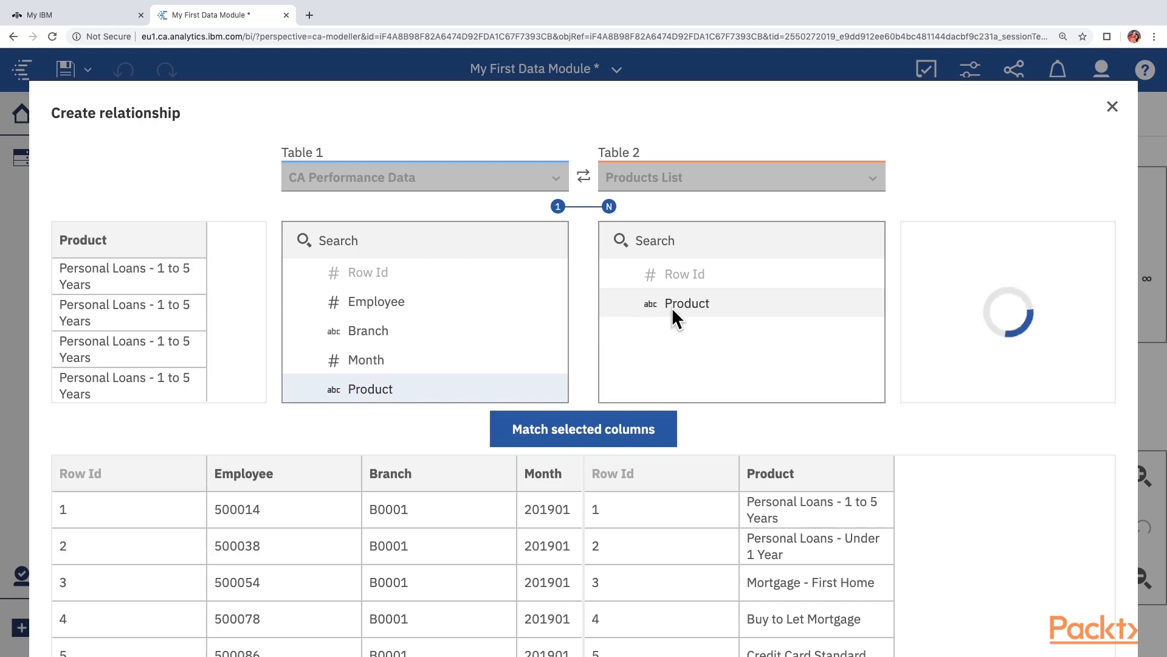
left_click(567, 430)
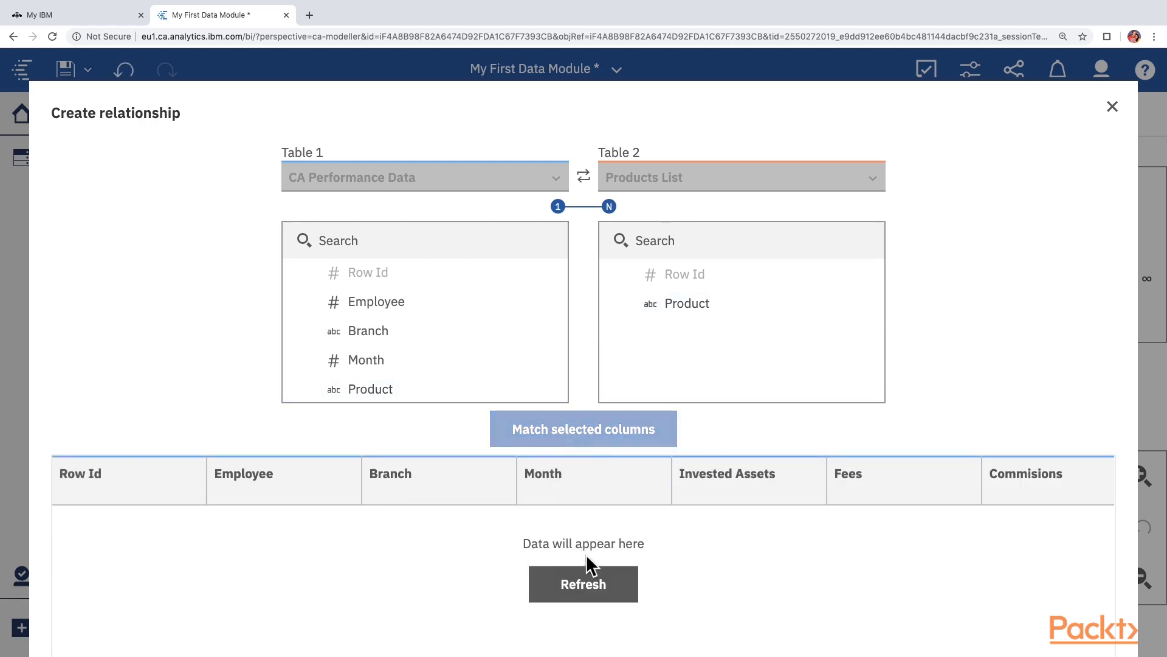
left_click(592, 587)
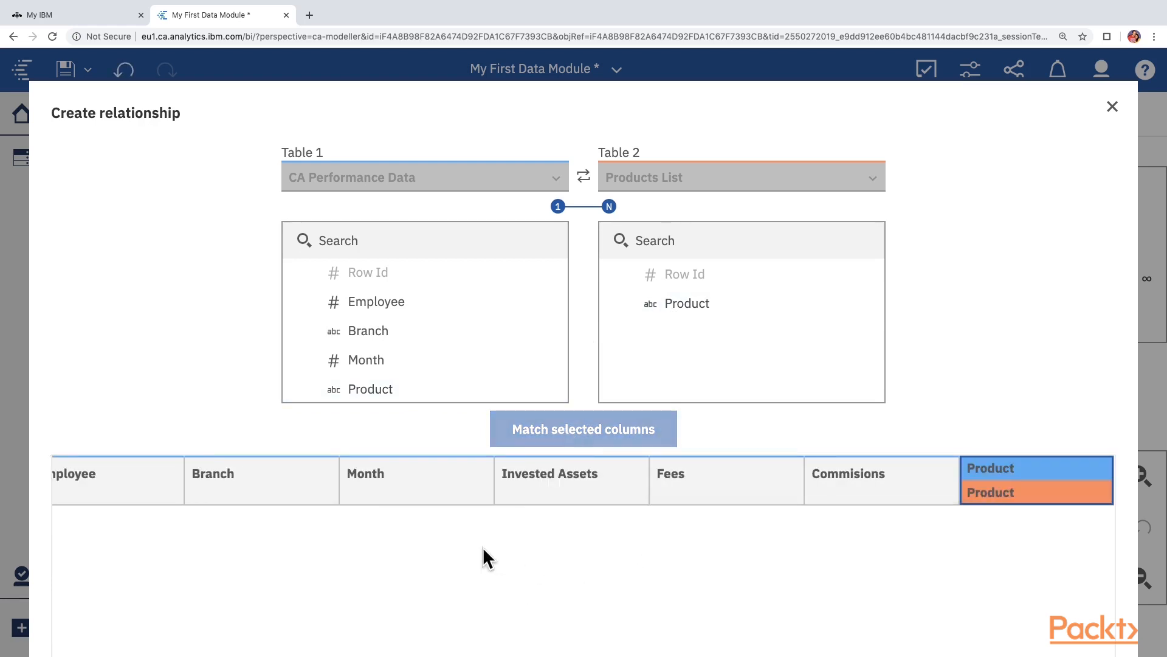
Step: Set the cardinality to Many-to-1 and create the relationship between CA Performance Data and Products List
scroll(451, 540, "down", 3)
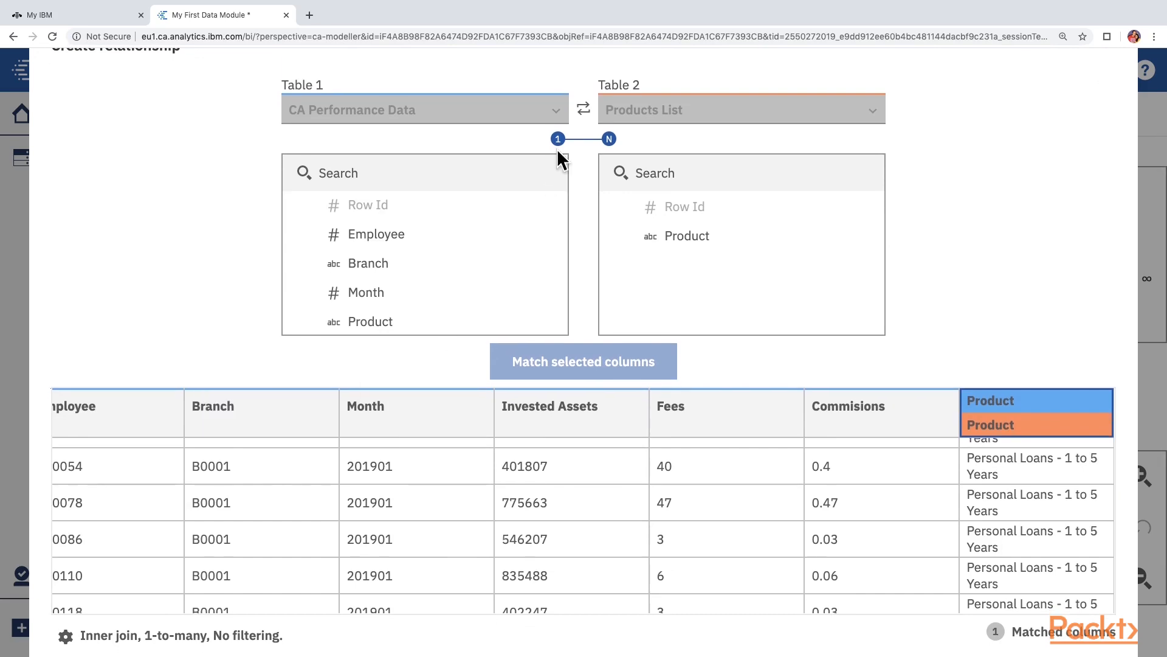
scroll(204, 352, "down", 2)
left_click(191, 584)
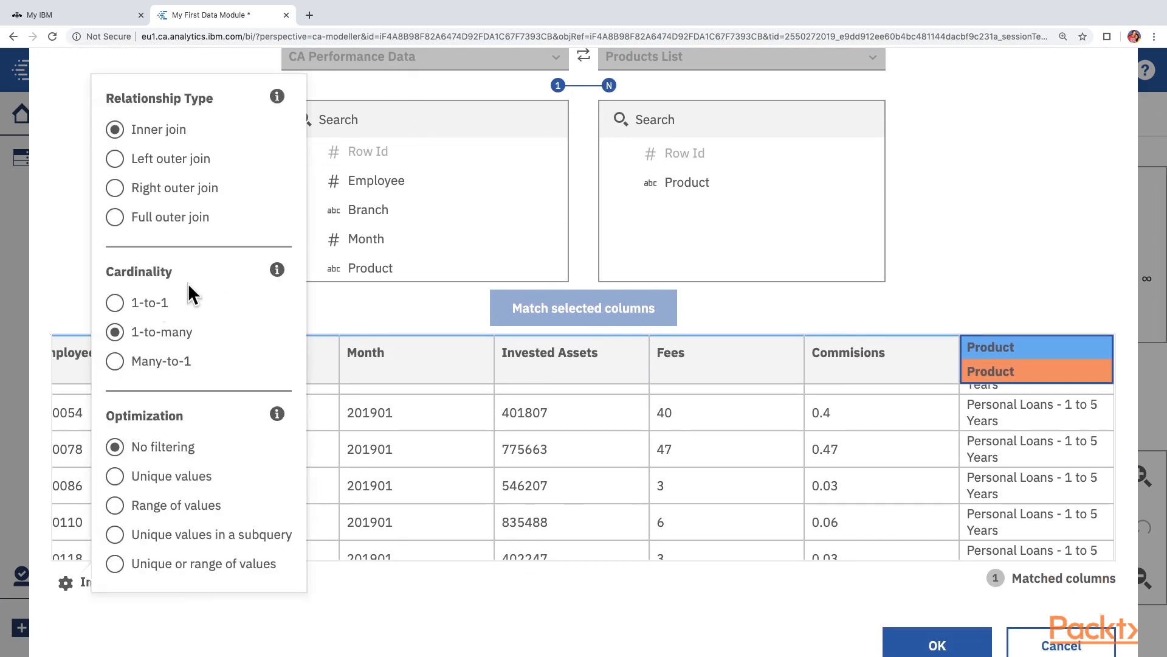
left_click(115, 362)
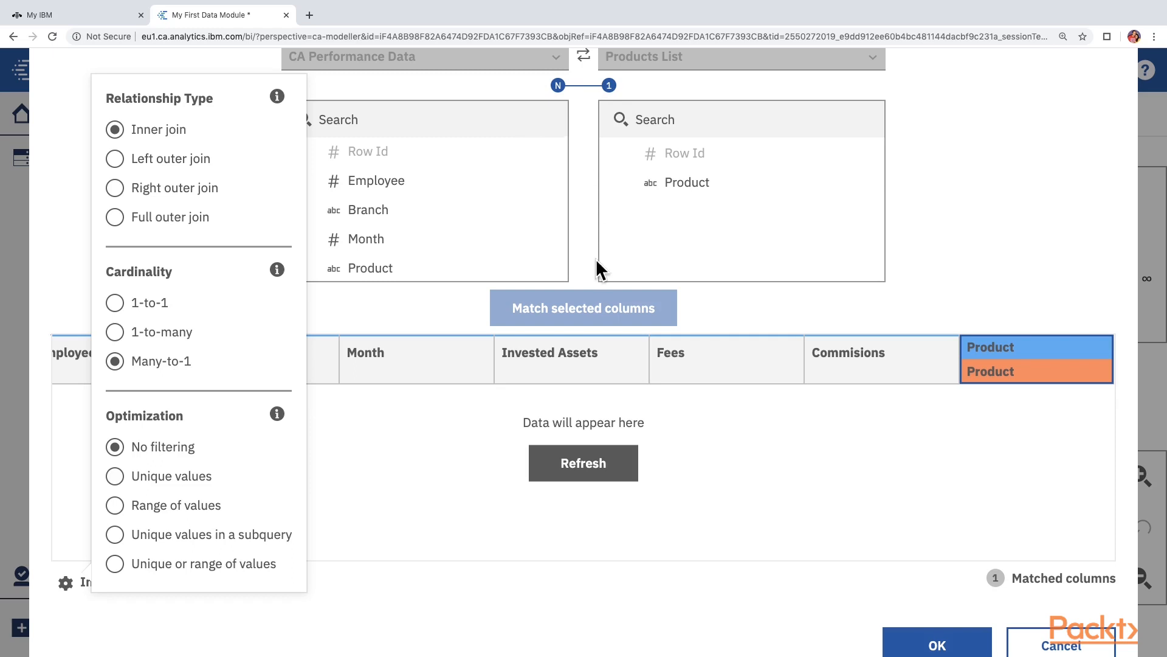
left_click(926, 642)
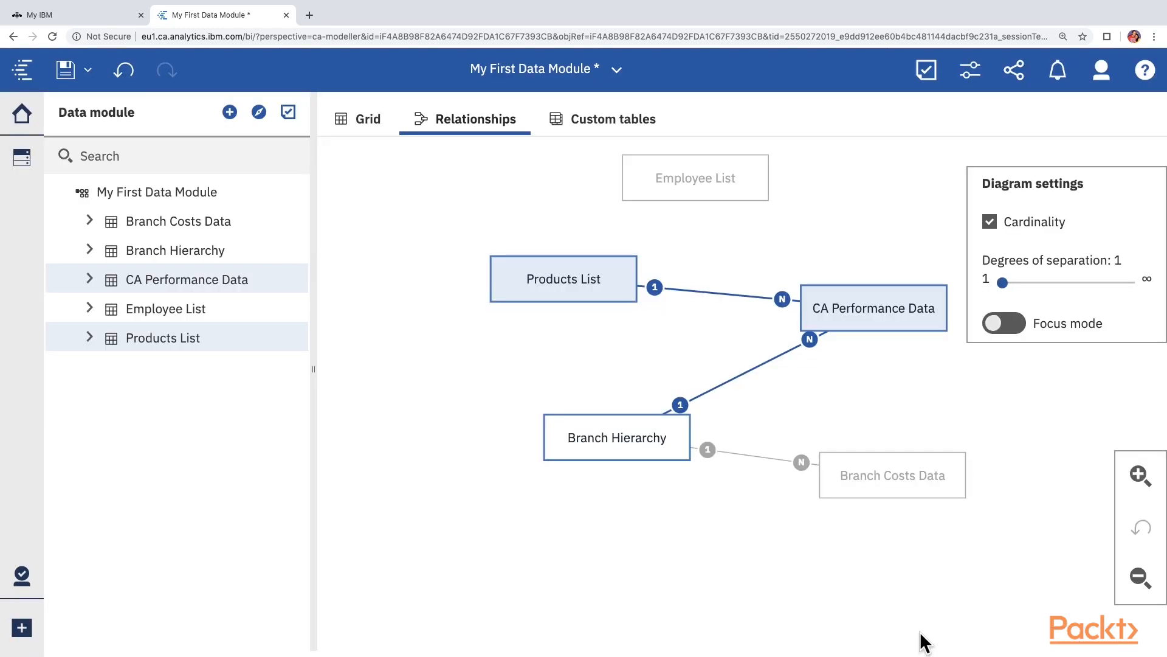
Step: Start a new relationship between Employee List and CA Performance Data, match Emp ID with Employee, and refresh the preview
left_click(747, 194)
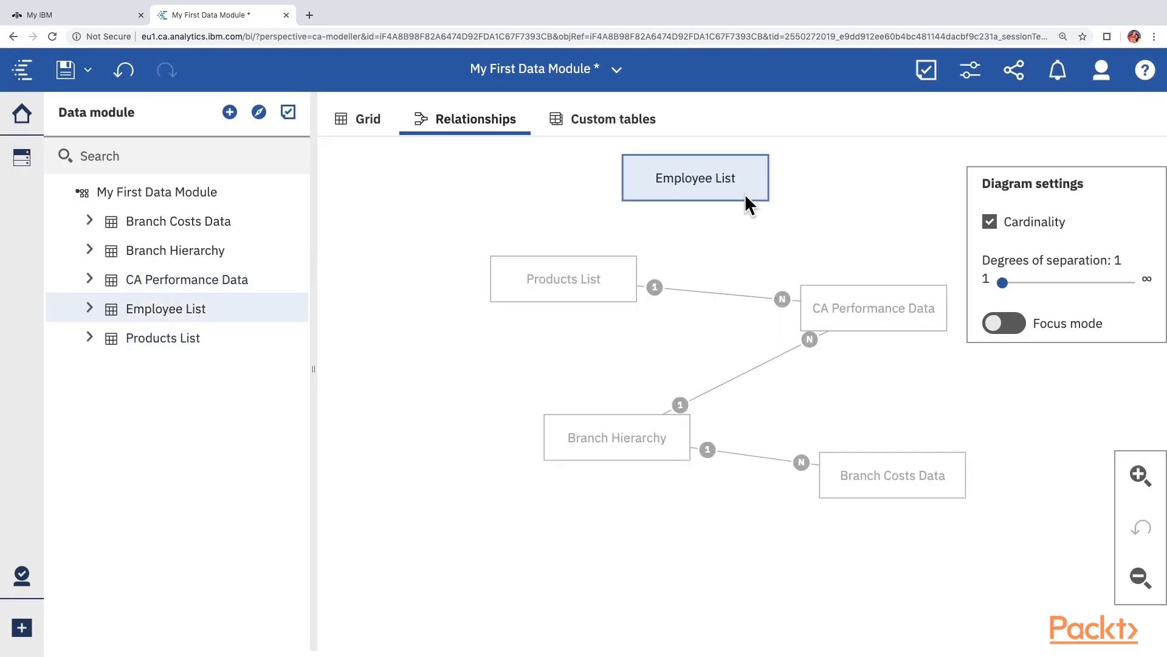
left_click(865, 305, "shift")
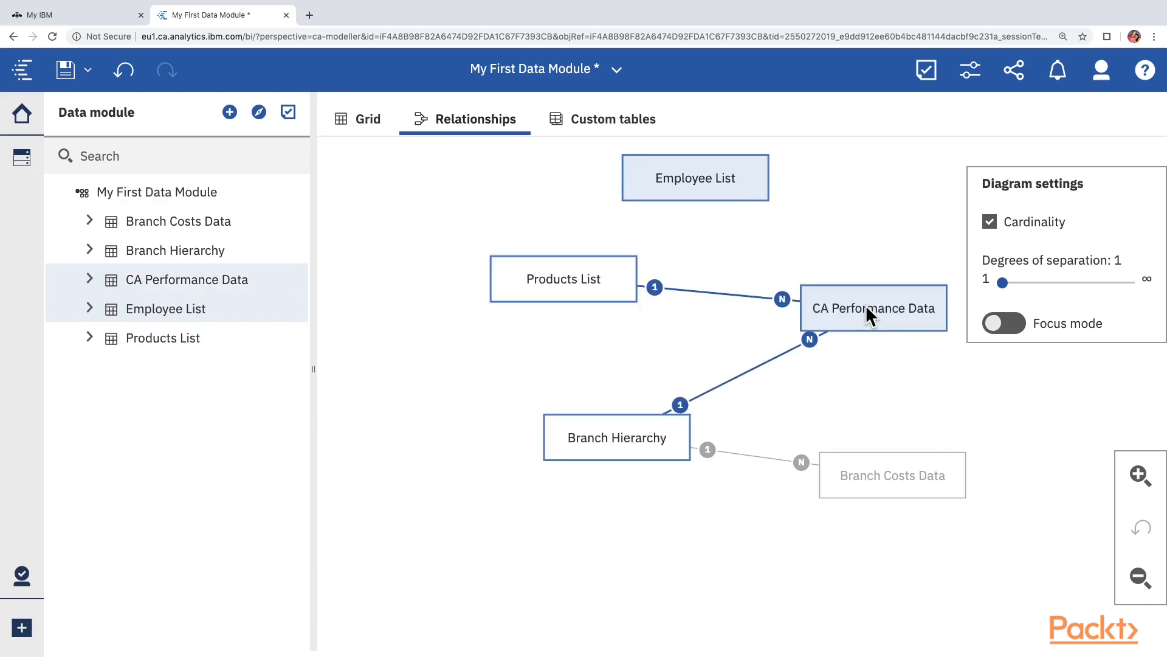
right_click(867, 308)
left_click(932, 364)
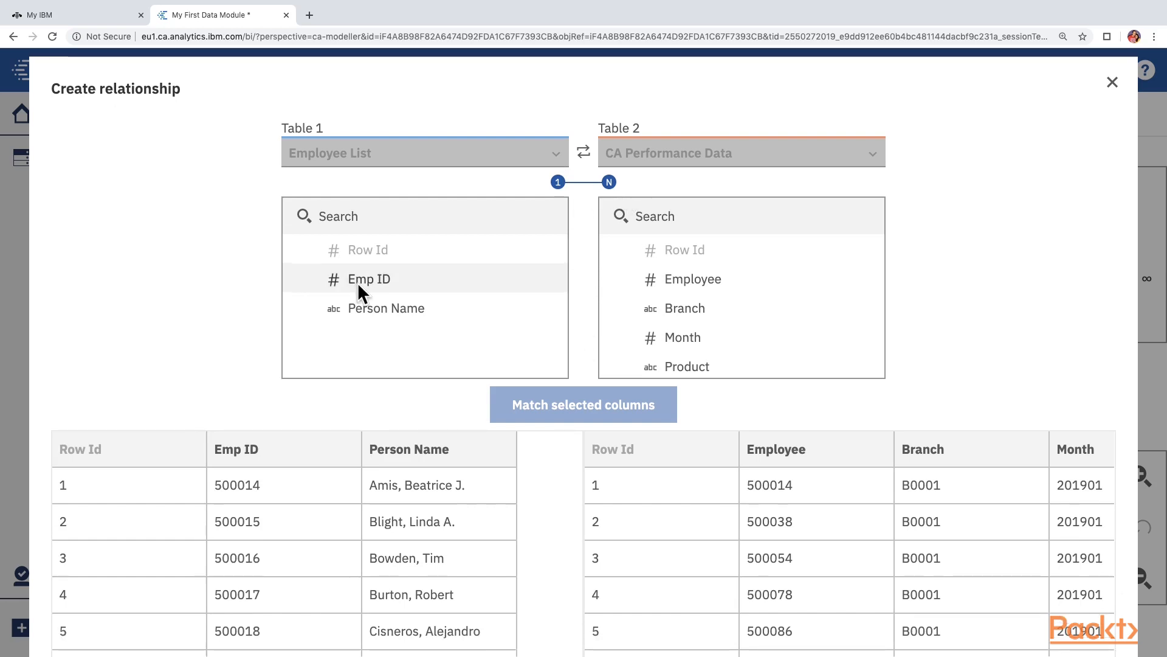
left_click(358, 282)
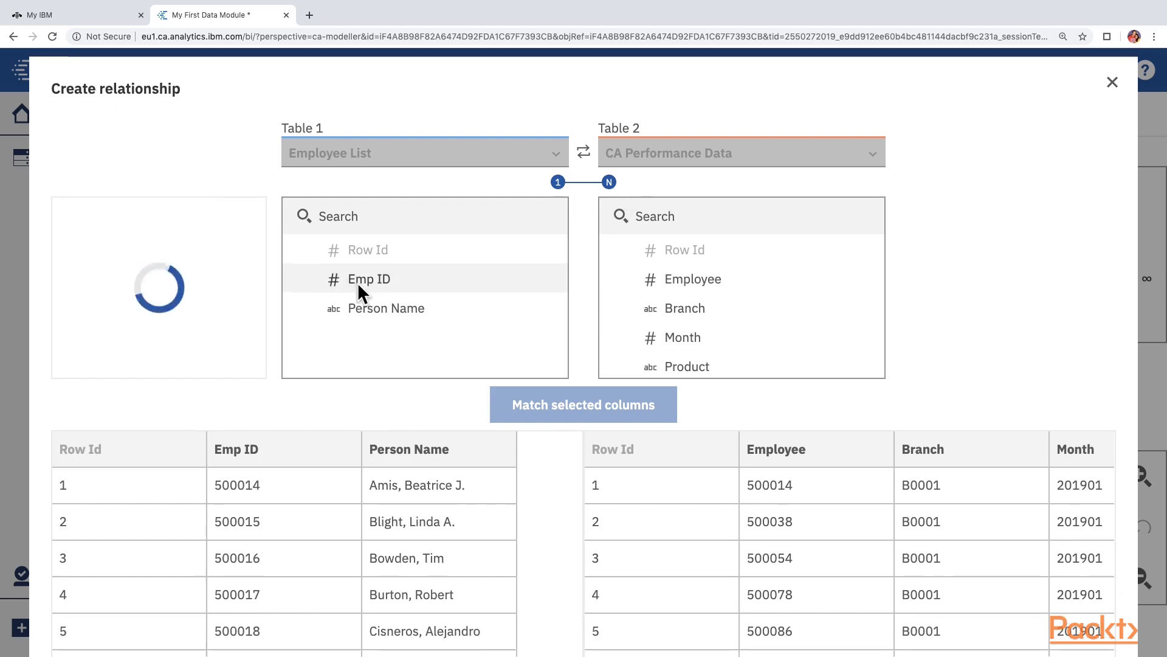
left_click(709, 279)
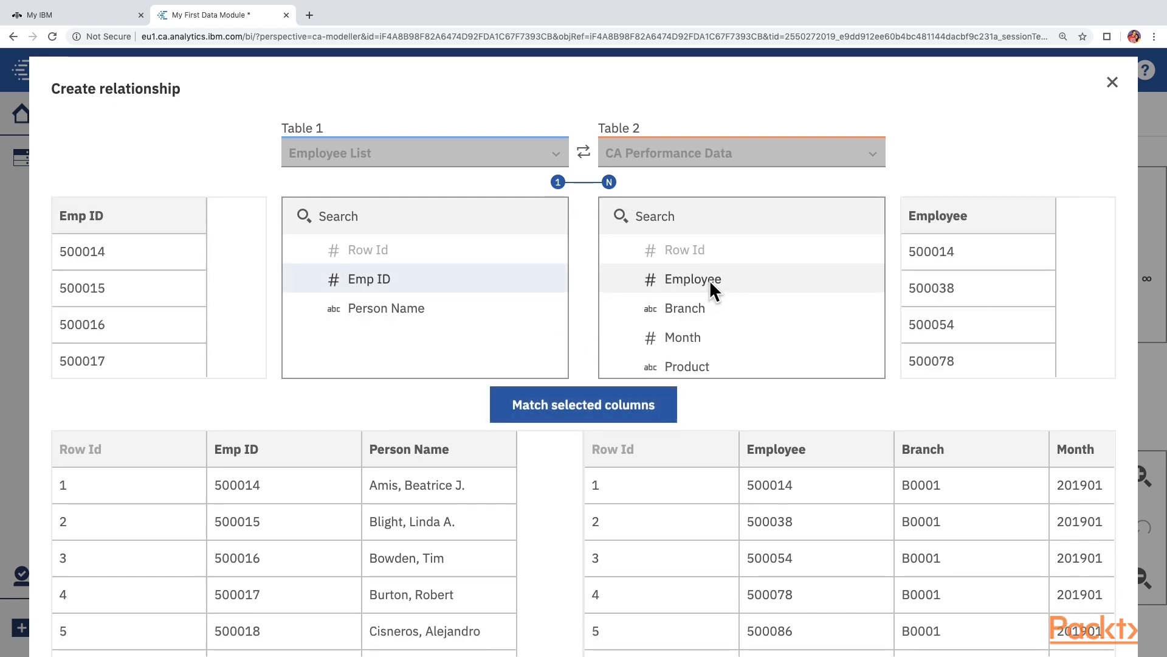
left_click(593, 402)
left_click(599, 555)
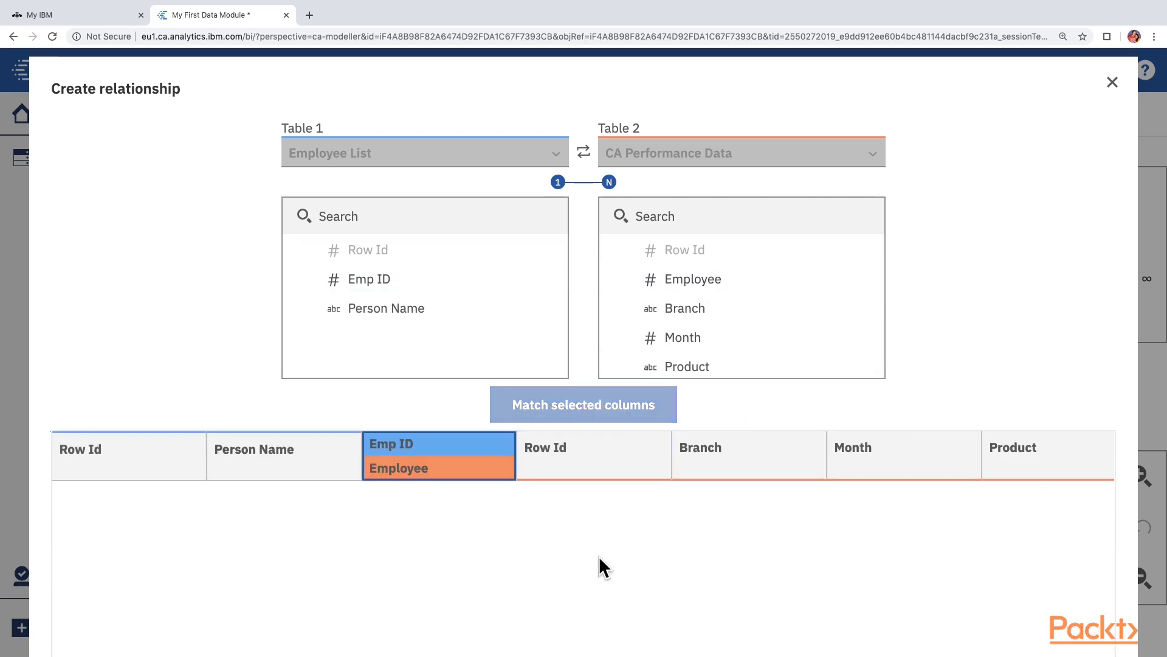
Step: Look through the joined rows and create the relationship between Employee List and CA Performance Data with its default join settings
scroll(600, 556, "down", 1)
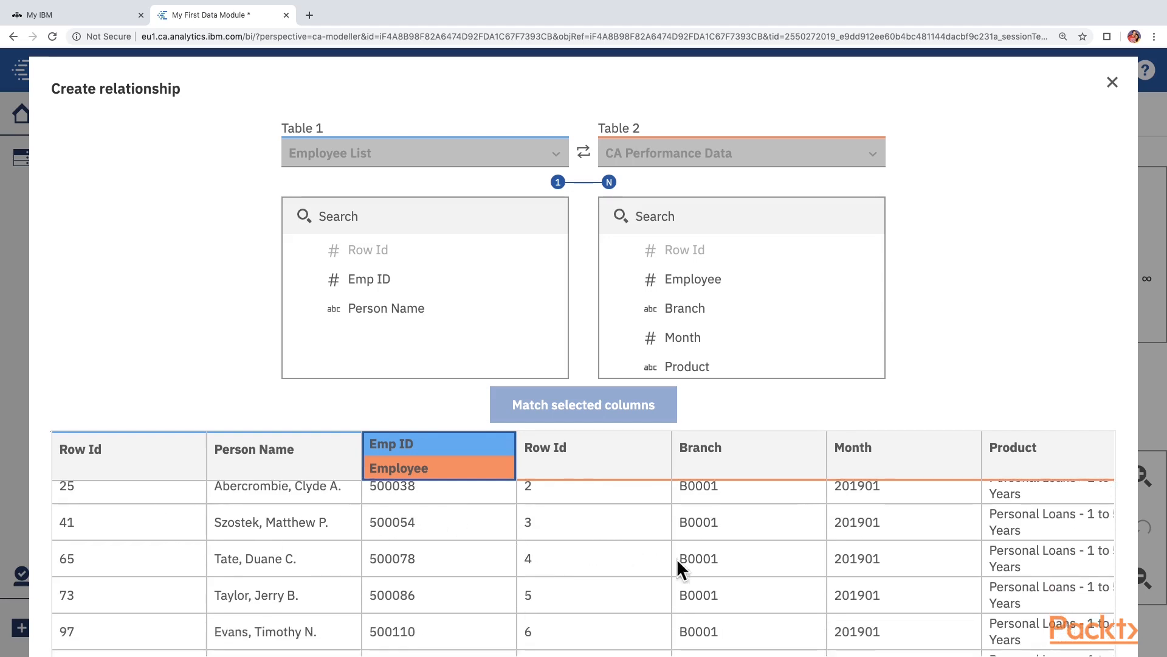
scroll(626, 558, "down", 2)
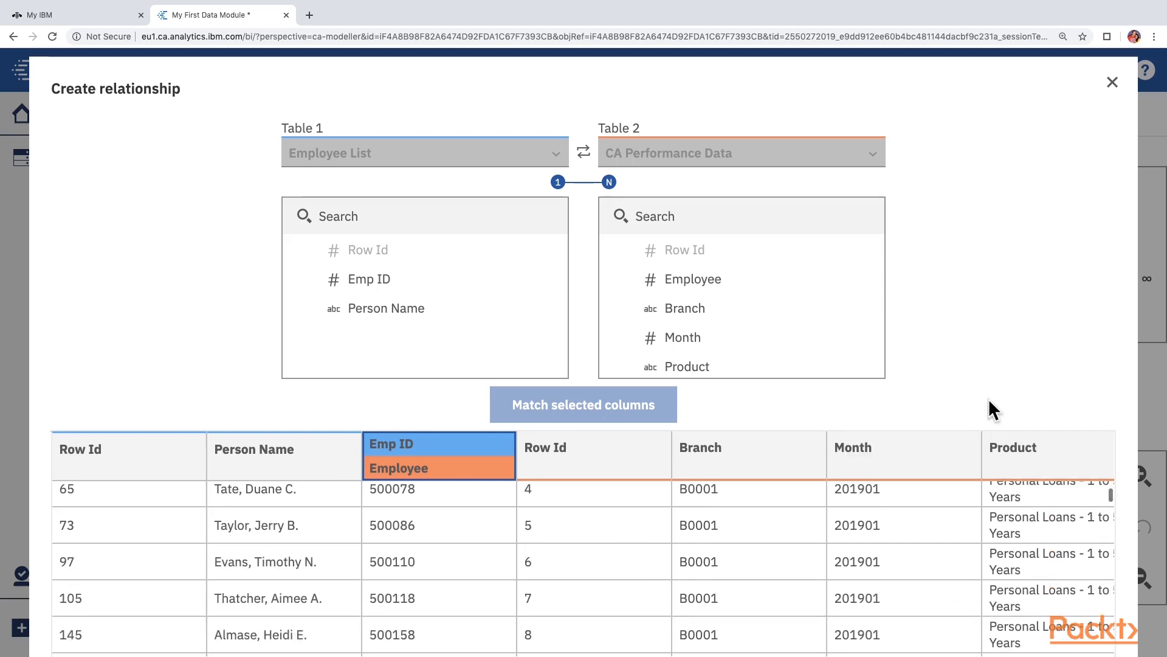
scroll(988, 399, "down", 2)
scroll(988, 399, "down", 1)
left_click(955, 589)
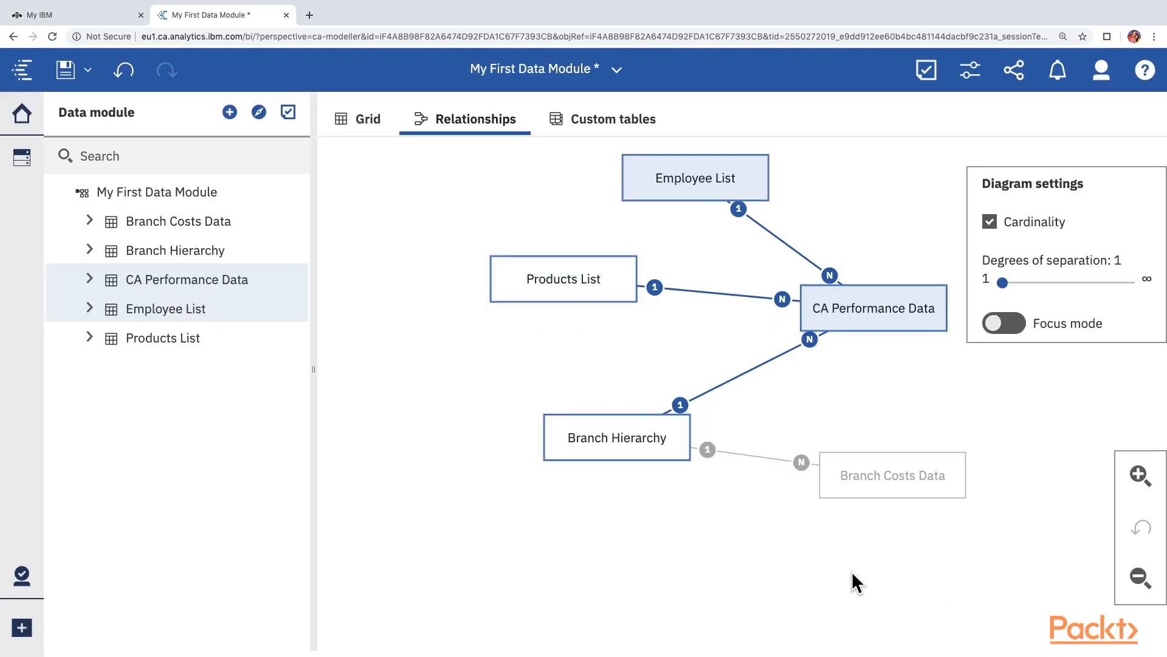
Step: Spread out the Branch Hierarchy and Branch Costs Data tables in the diagram and clear the table selection
left_click_drag(613, 453, 568, 451)
left_click_drag(883, 475, 883, 515)
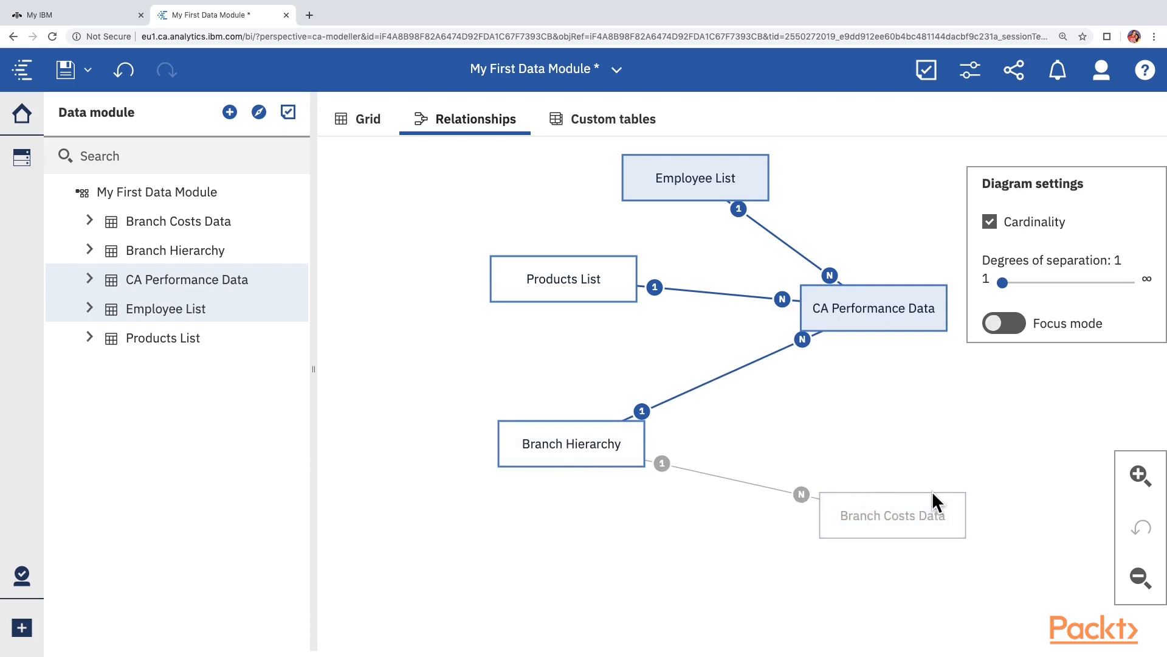
left_click(829, 560)
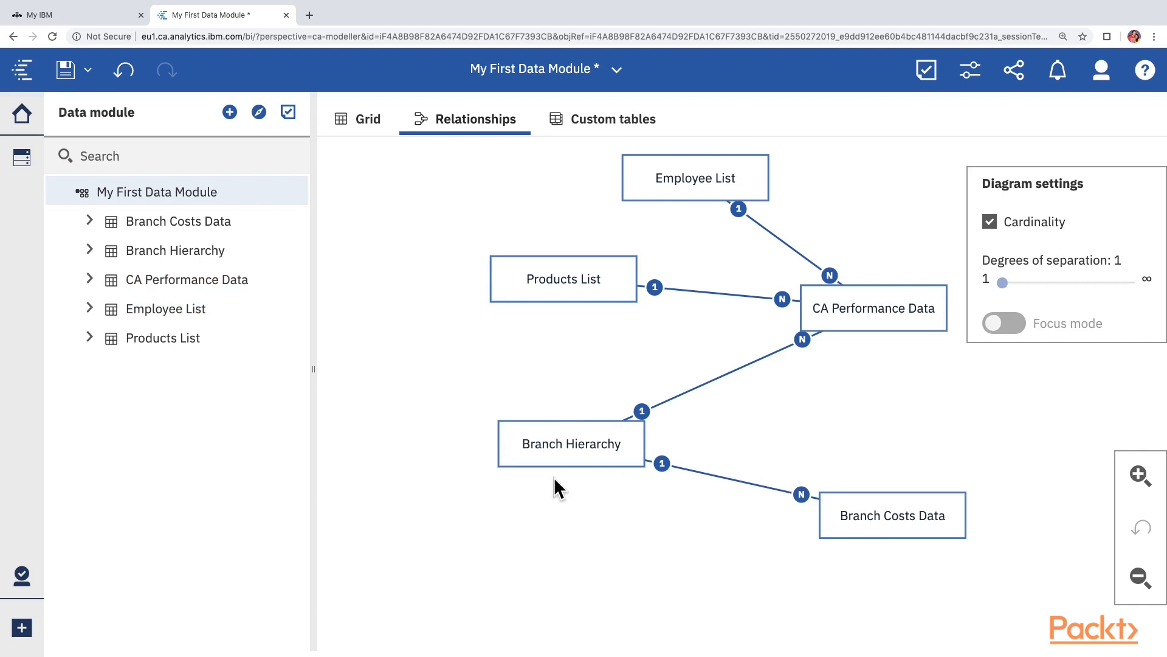
Step: Examine the tables linked to CA Performance Data in the diagram and expand its column list in the data module
left_click(878, 319)
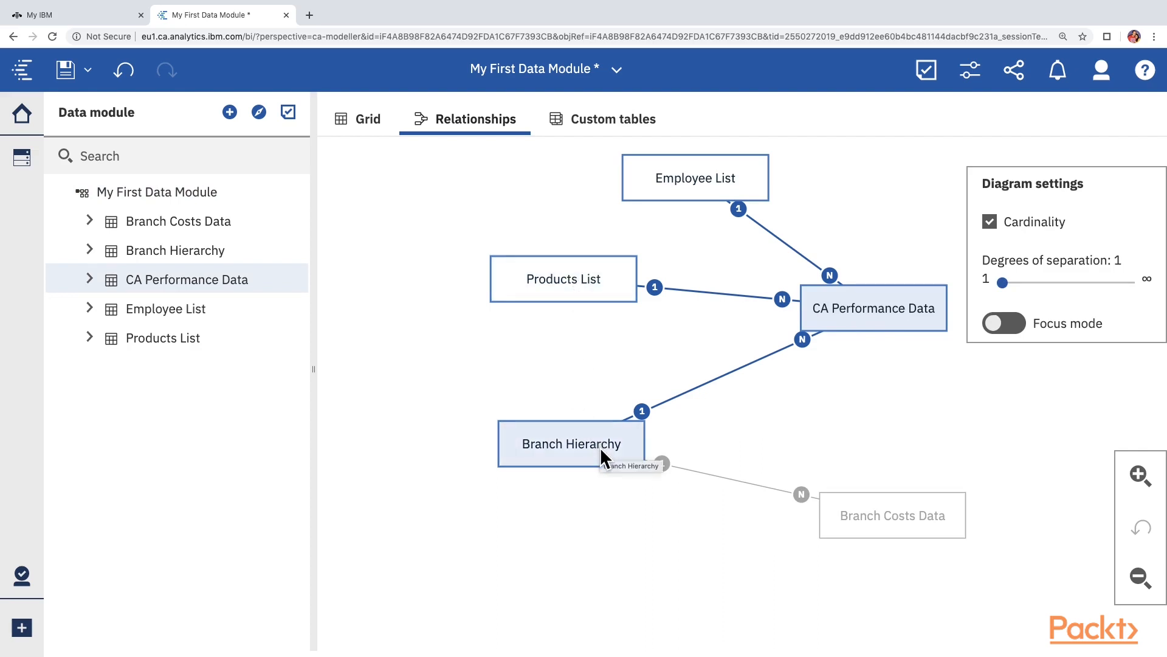
left_click(853, 426)
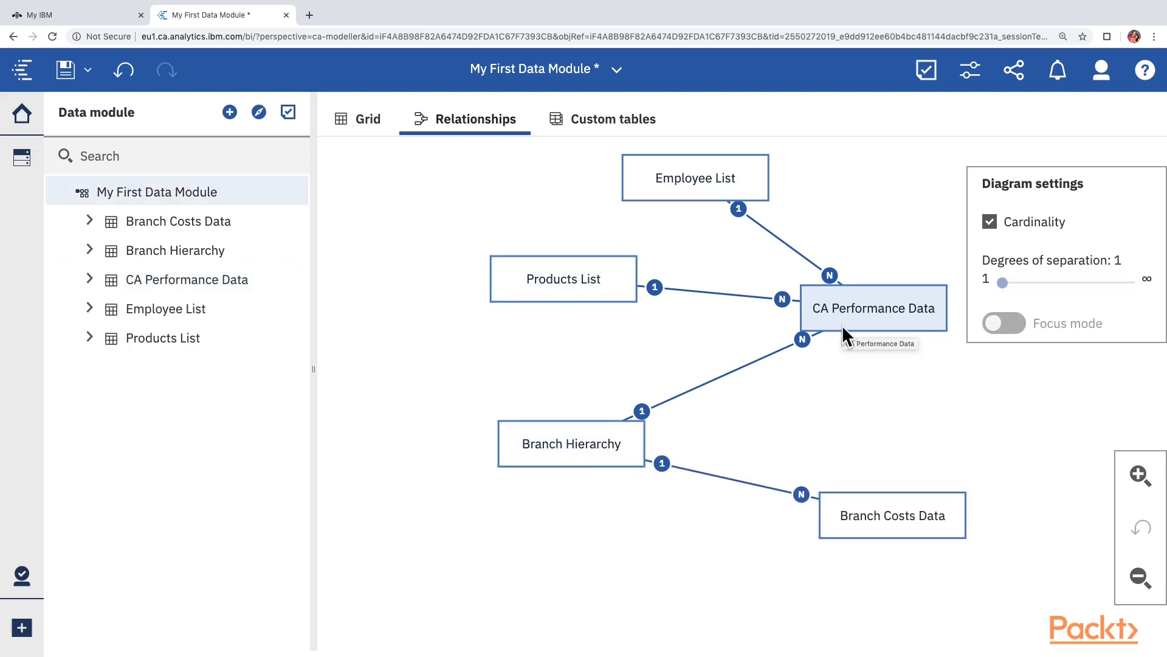
left_click(90, 279)
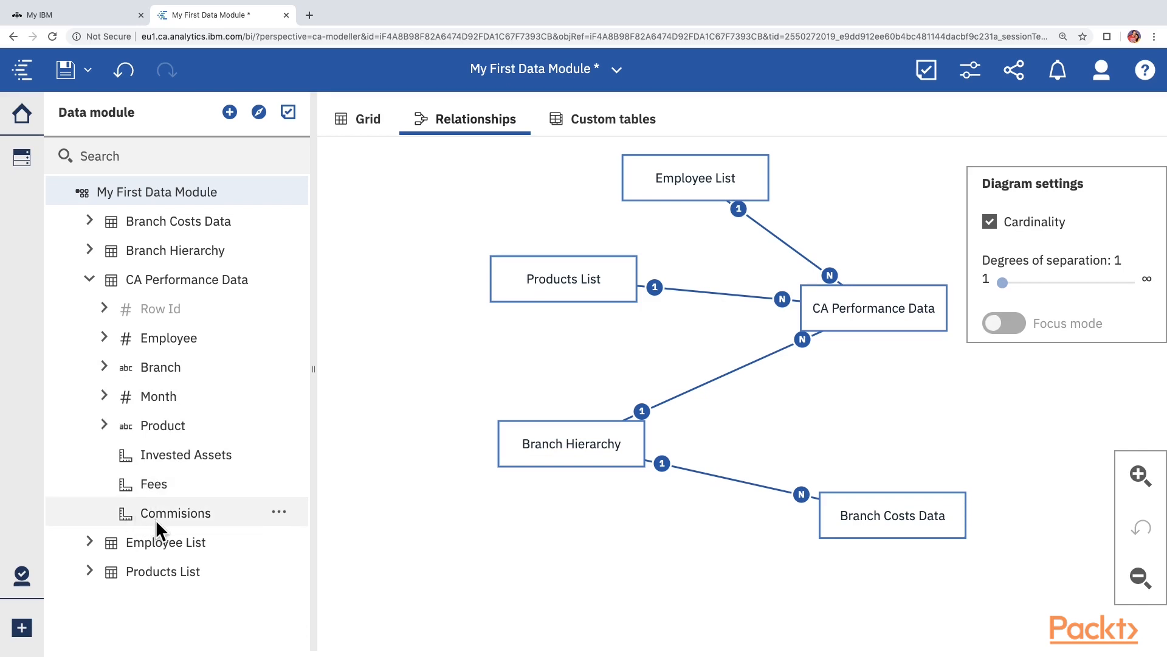
left_click(832, 308)
right_click(832, 307)
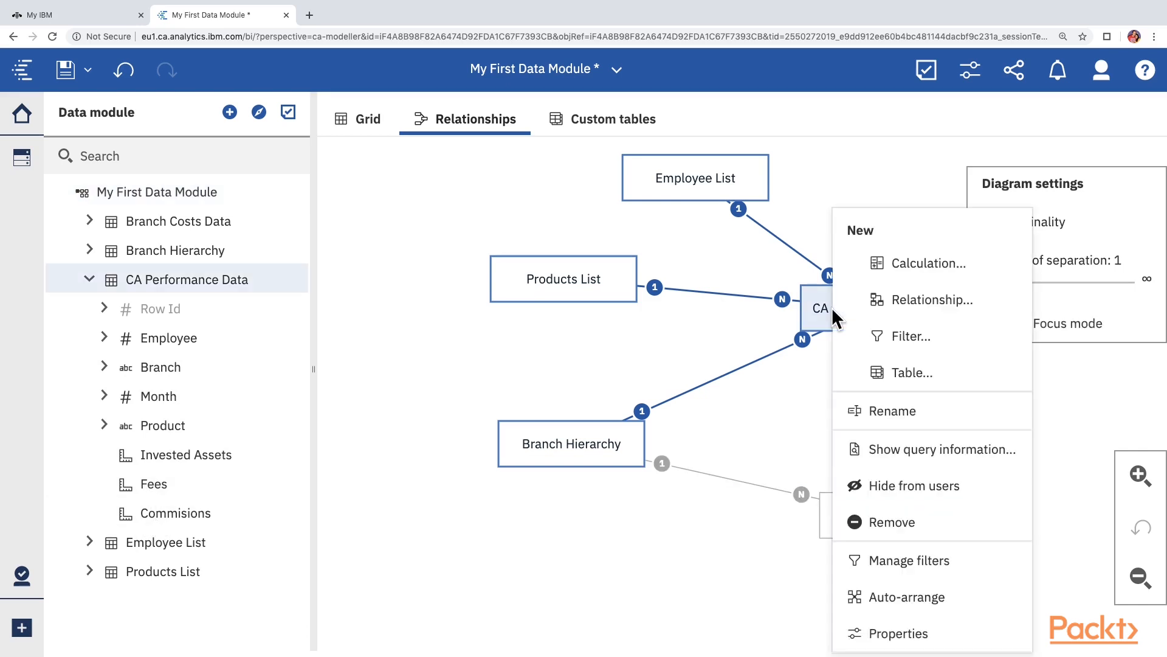
left_click(915, 306)
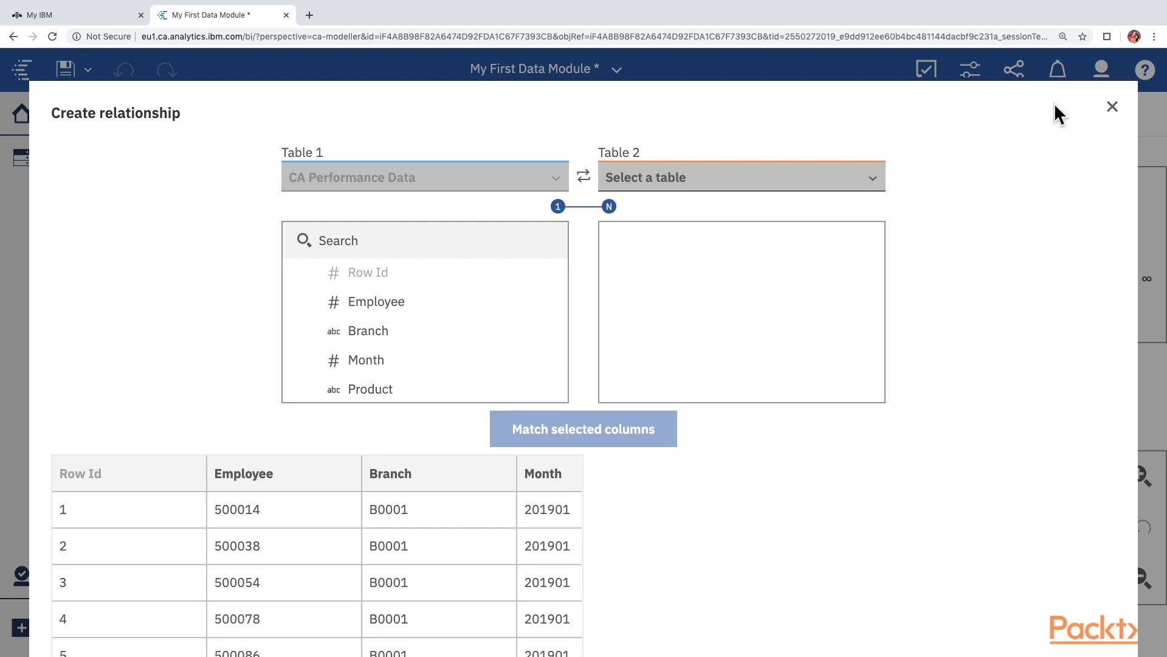
left_click(1113, 106)
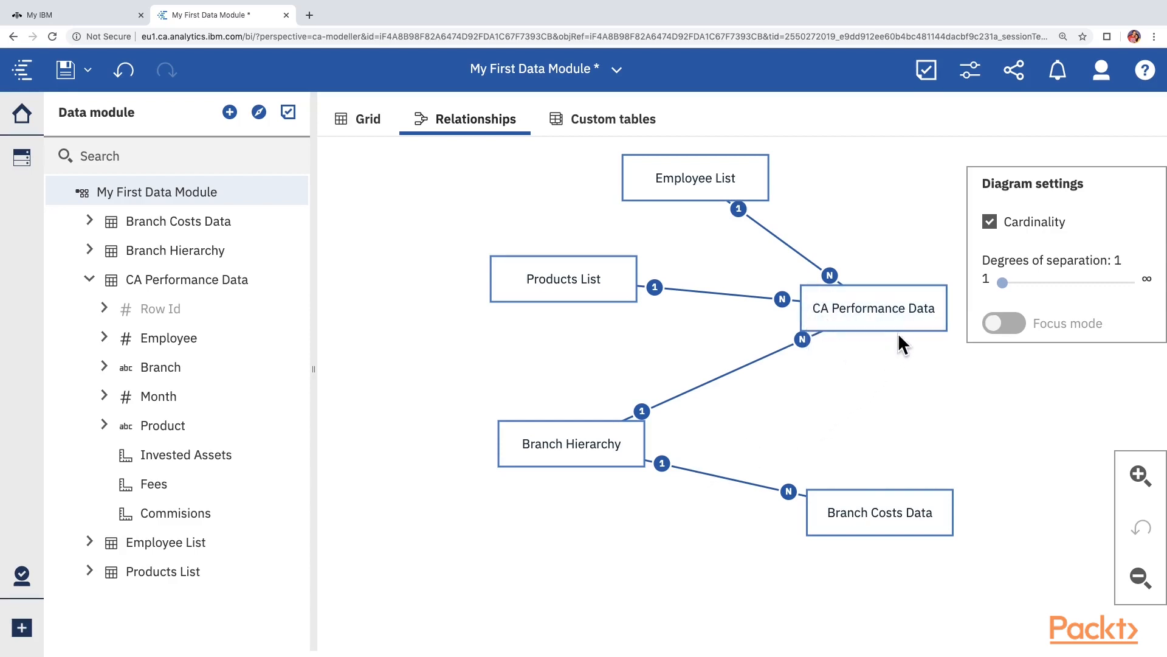
left_click(824, 315)
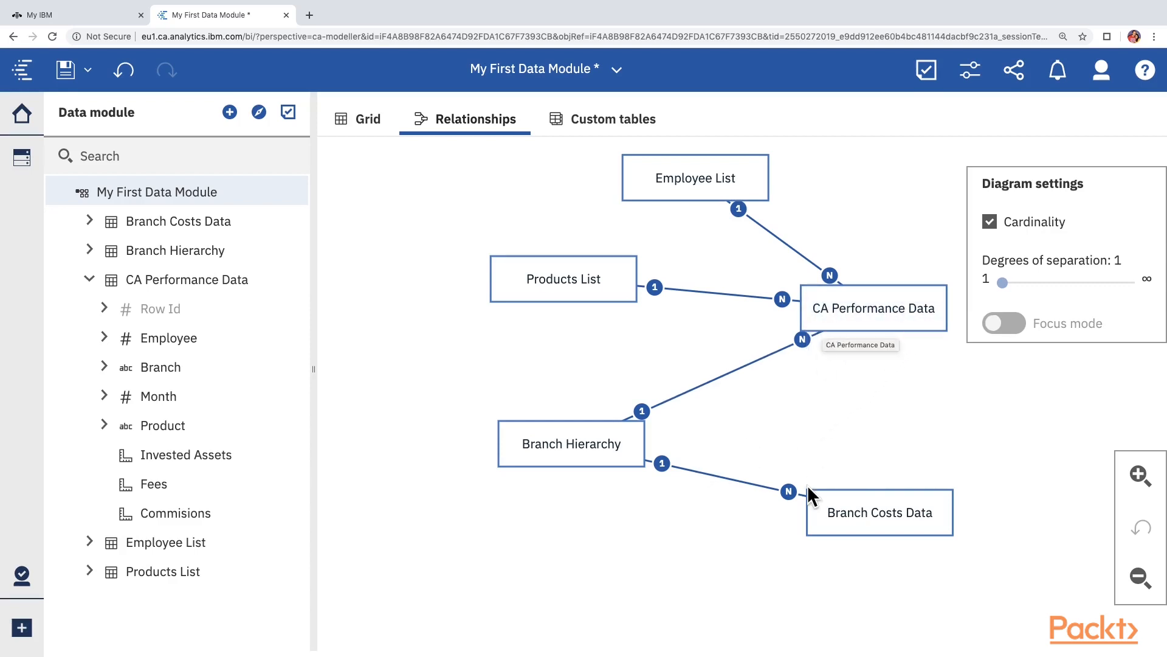
left_click(830, 532)
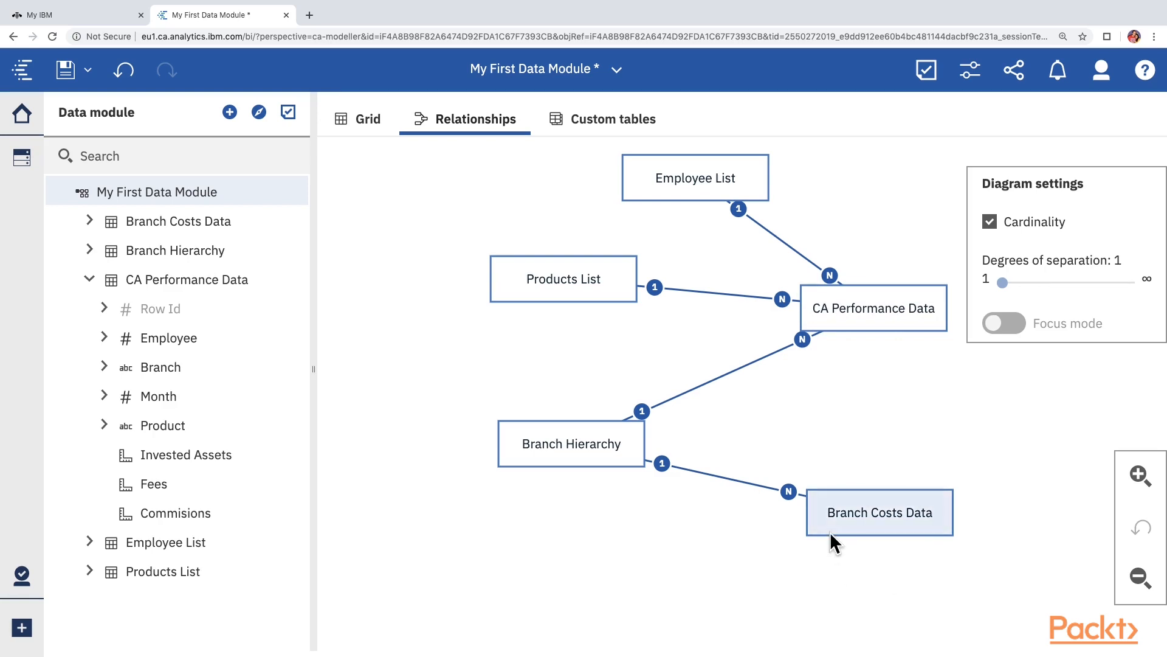